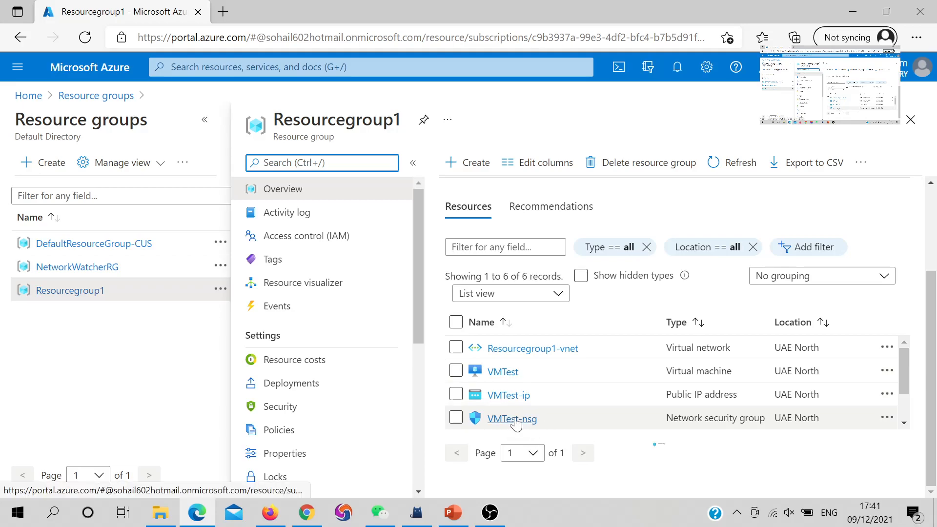
# Step: Search the portal for "netwo" and open the Network security groups service
pyautogui.moveTo(516, 423)
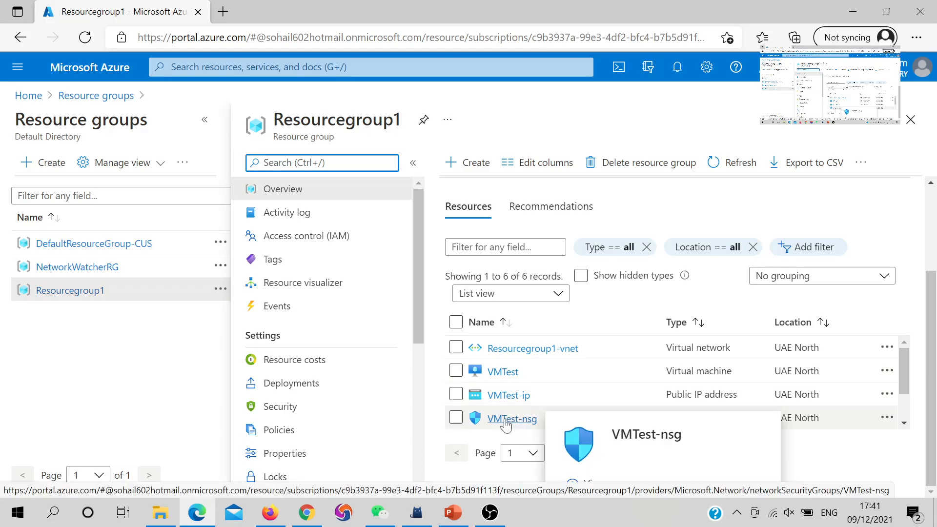
pyautogui.click(276, 67)
pyautogui.write('netwo')
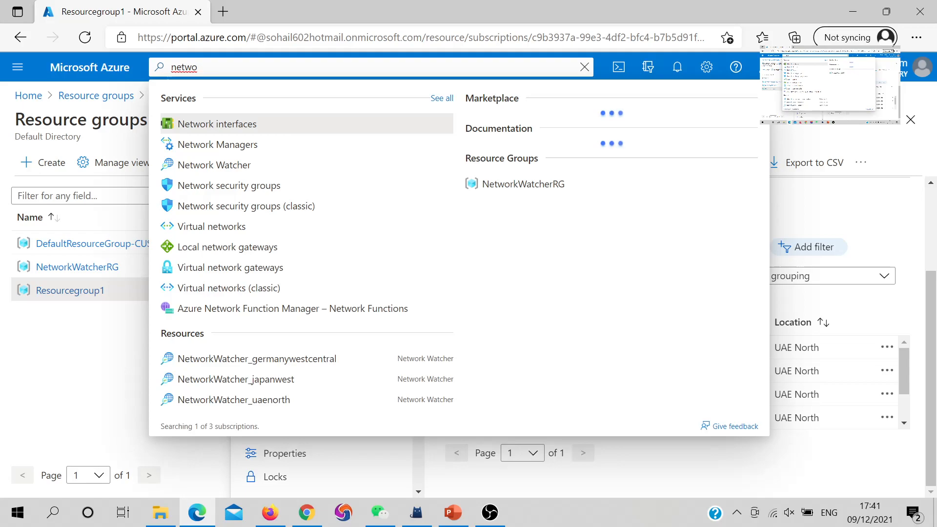
pyautogui.click(247, 187)
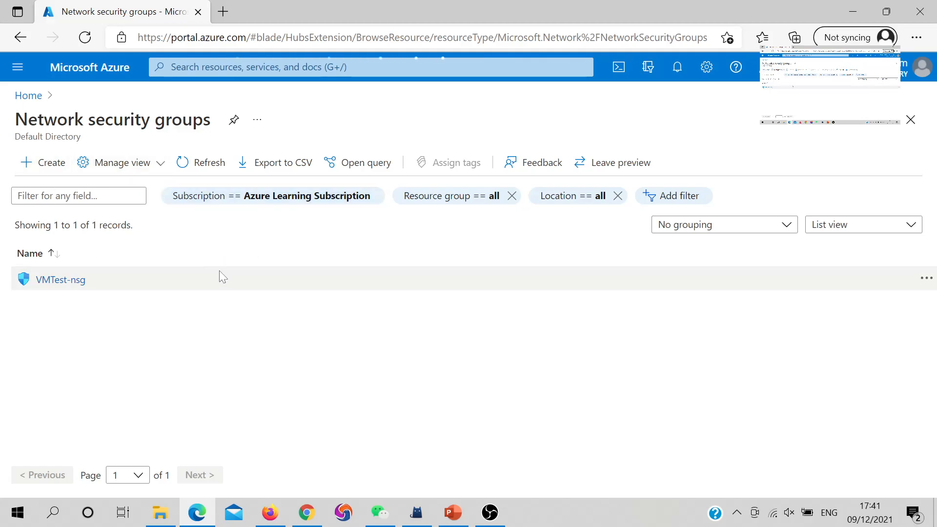
# Step: Create a network security group named NSGtest in Resourcegroup1, in the UAE North region and without tags
pyautogui.click(44, 163)
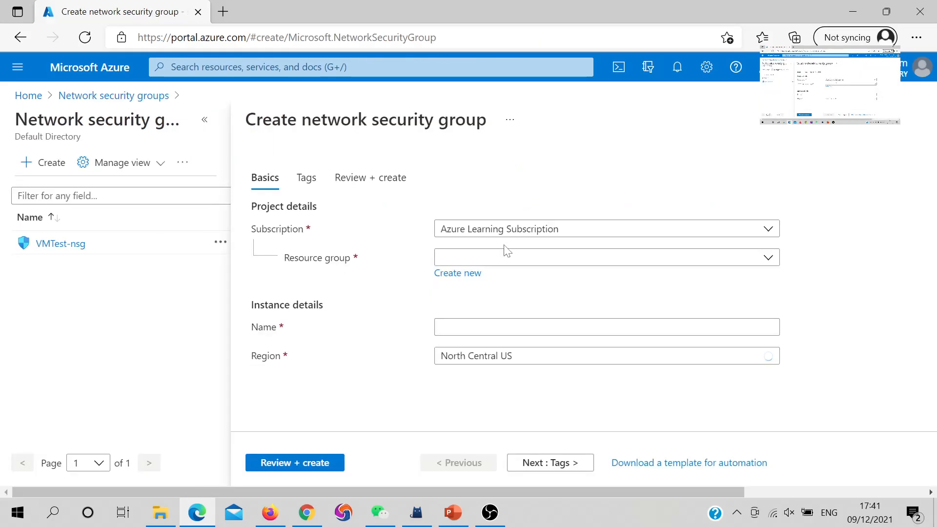
pyautogui.click(525, 260)
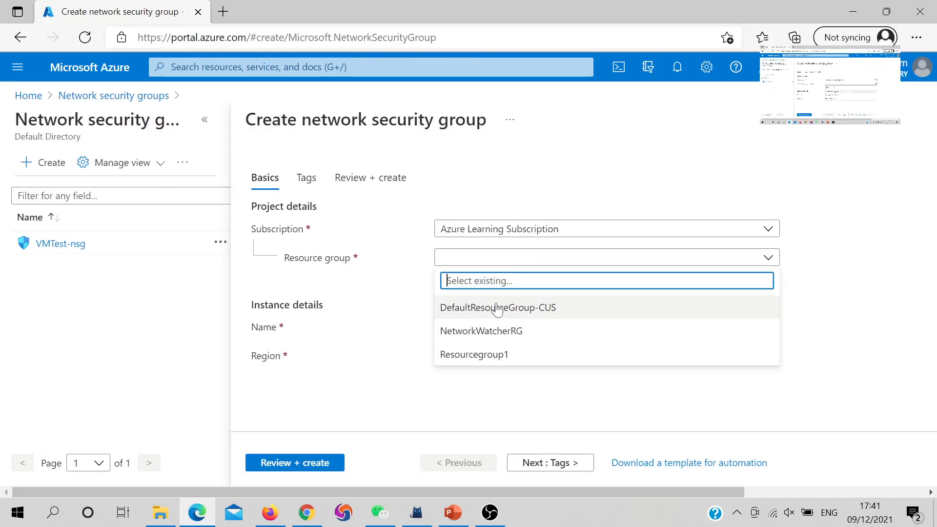
pyautogui.click(476, 355)
pyautogui.click(521, 327)
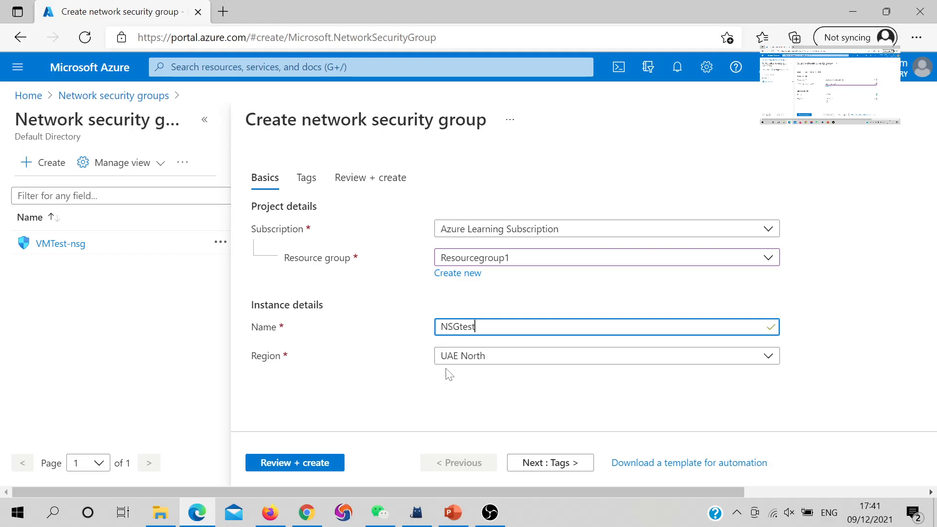
pyautogui.click(570, 462)
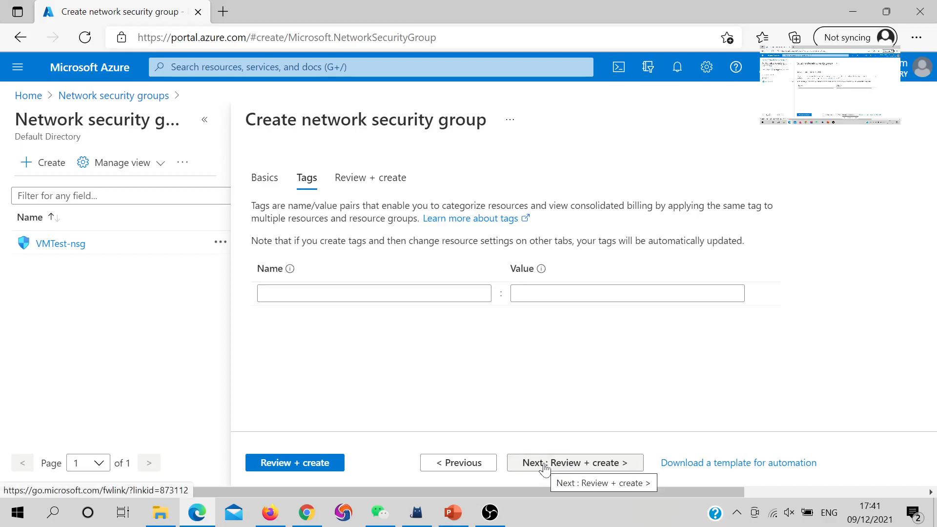
pyautogui.click(545, 473)
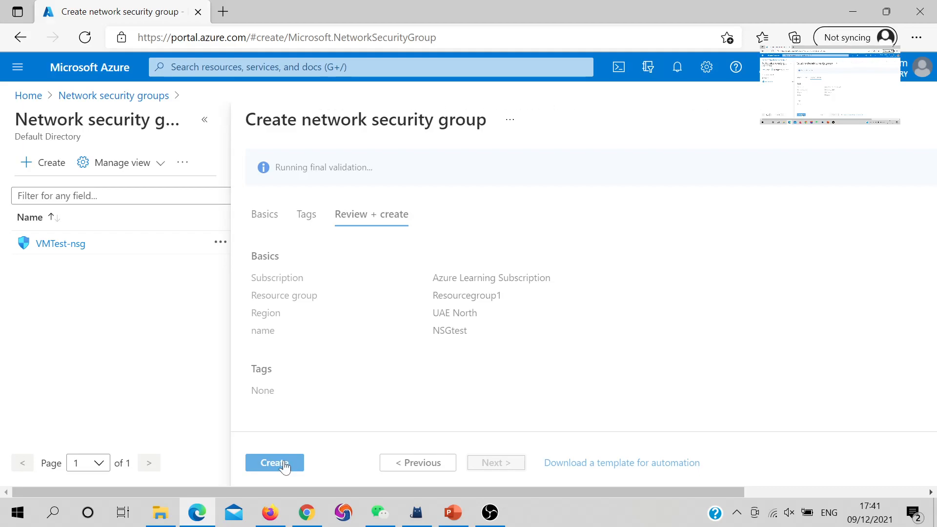
pyautogui.click(266, 459)
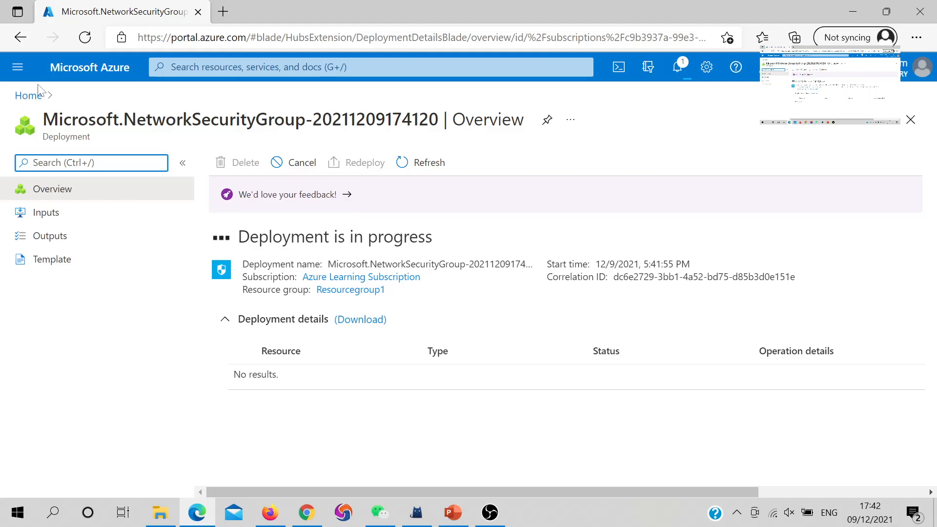
# Step: Open Resourcegroup1 from the portal home and look through its resource list for the new network security group
pyautogui.click(29, 96)
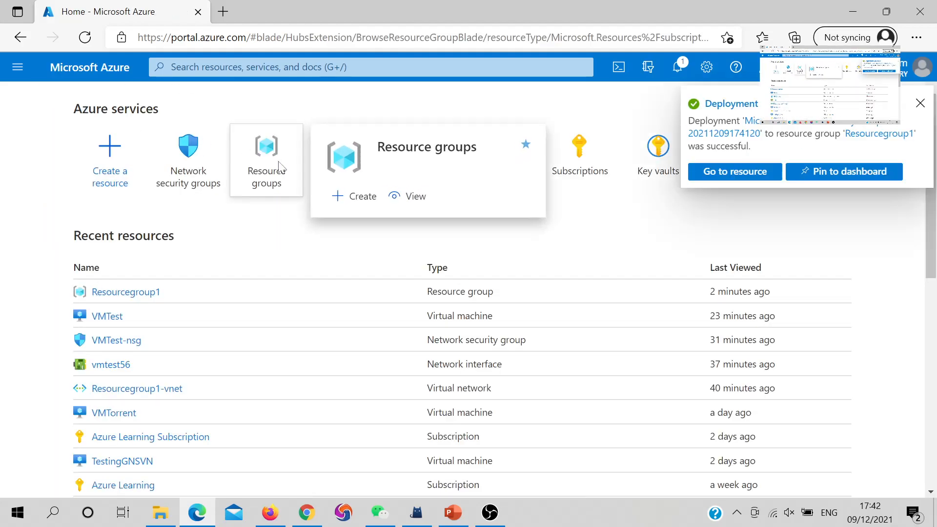
pyautogui.click(284, 167)
pyautogui.click(95, 327)
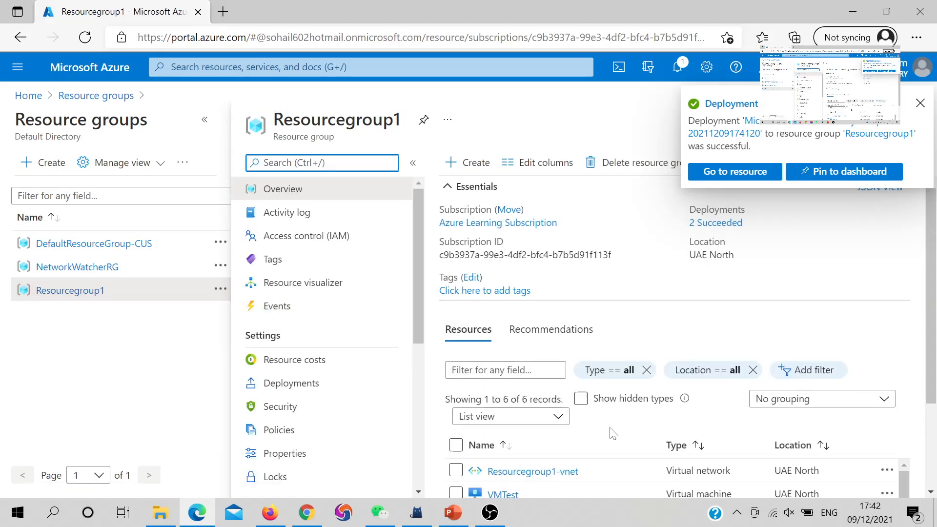
pyautogui.scroll(-1, 613, 434)
pyautogui.scroll(-1, 610, 433)
pyautogui.scroll(-2, 605, 435)
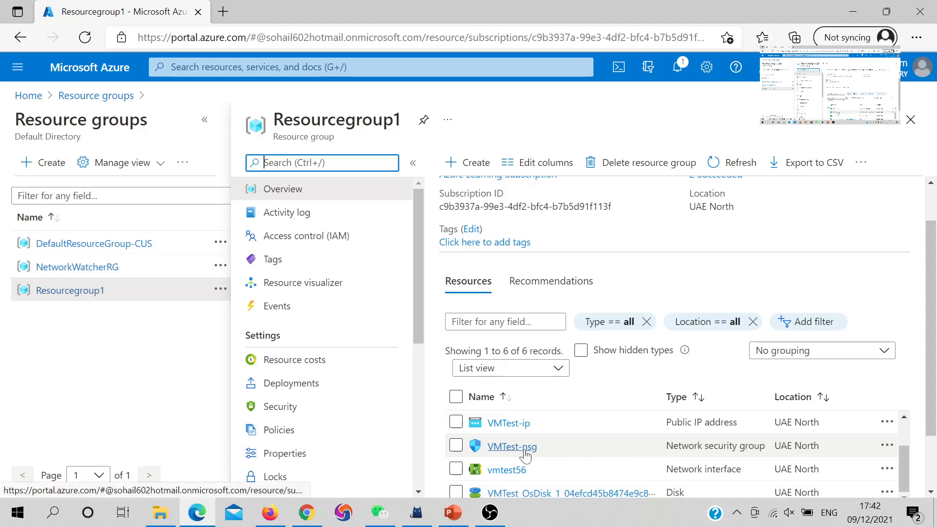
pyautogui.scroll(1, 512, 459)
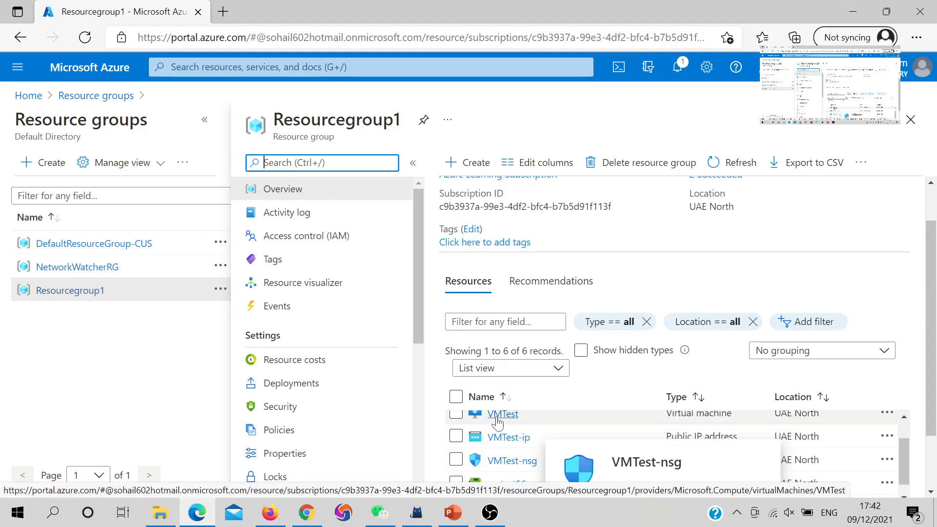
pyautogui.scroll(-1, 500, 466)
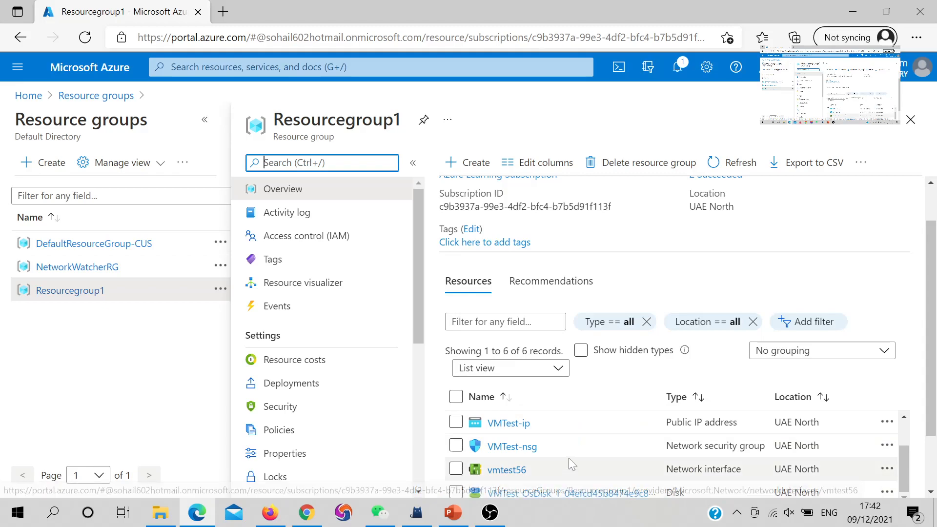
pyautogui.scroll(2, 541, 437)
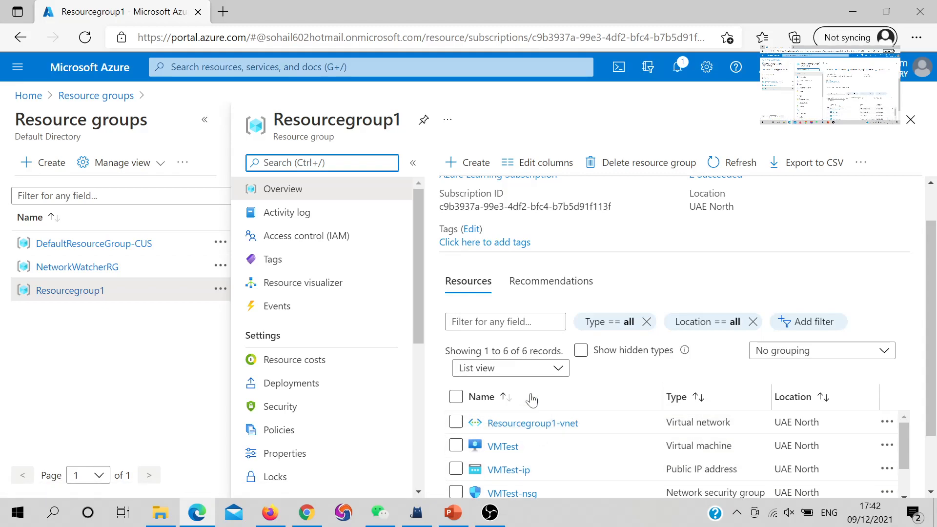
# Step: Reload the Resourcegroup1 page, check its resource list and open the NSGtest network security group
pyautogui.click(84, 41)
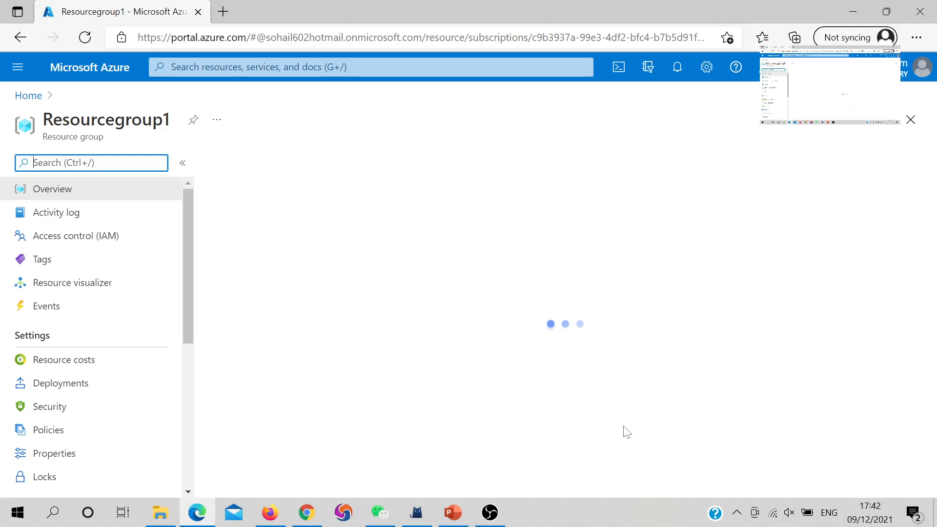
pyautogui.scroll(-1, 607, 445)
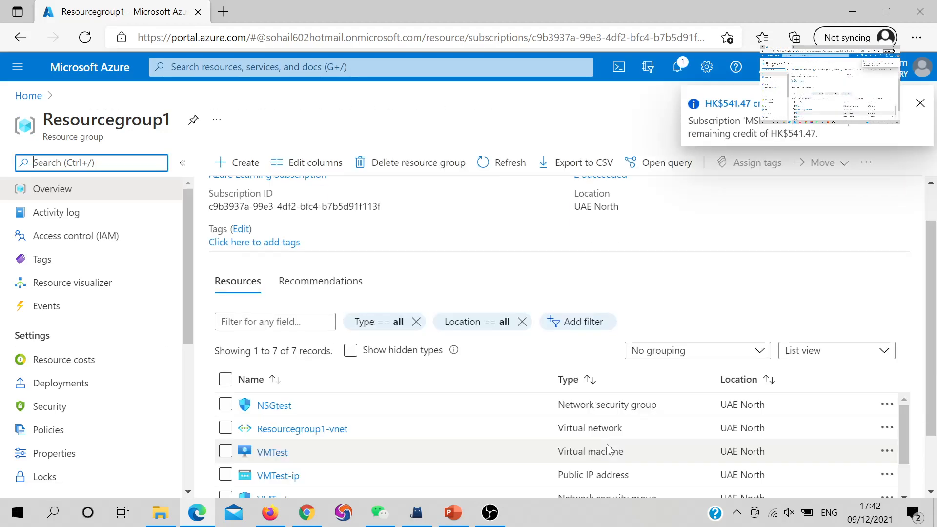
pyautogui.scroll(-1, 423, 440)
pyautogui.scroll(1, 421, 440)
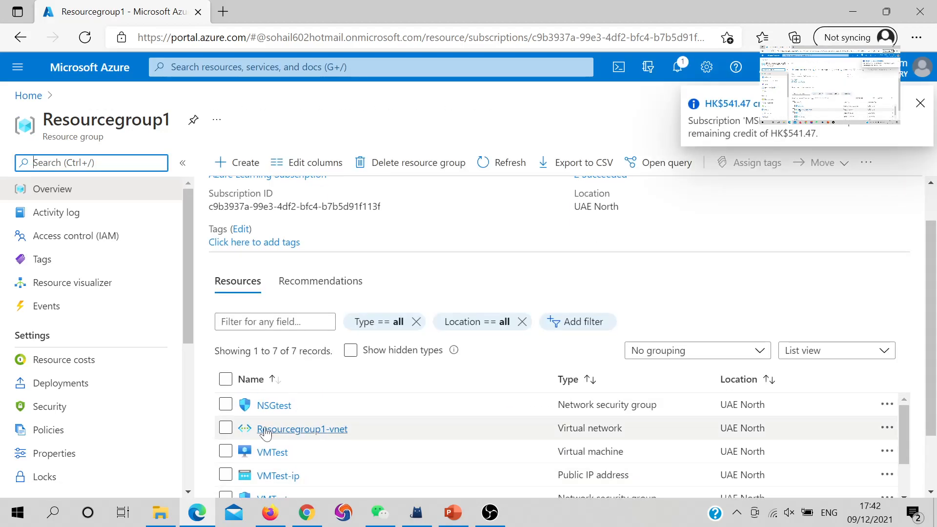
pyautogui.scroll(1, 263, 420)
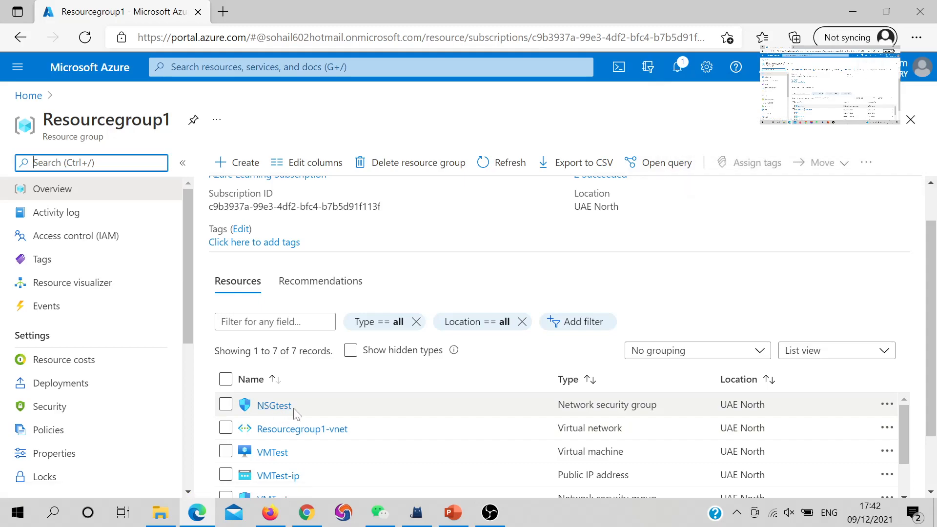
pyautogui.scroll(-1, 400, 472)
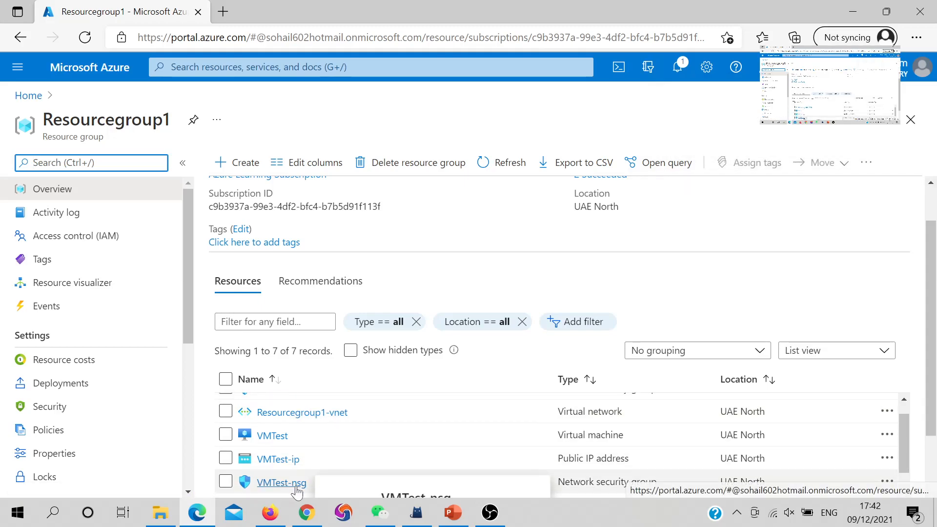
pyautogui.scroll(1, 279, 409)
pyautogui.scroll(-2, 292, 428)
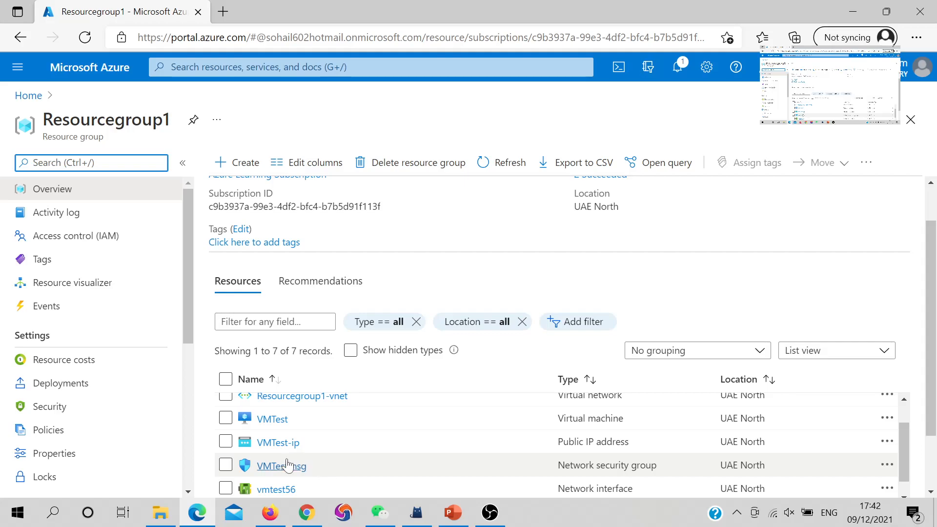
pyautogui.scroll(2, 292, 459)
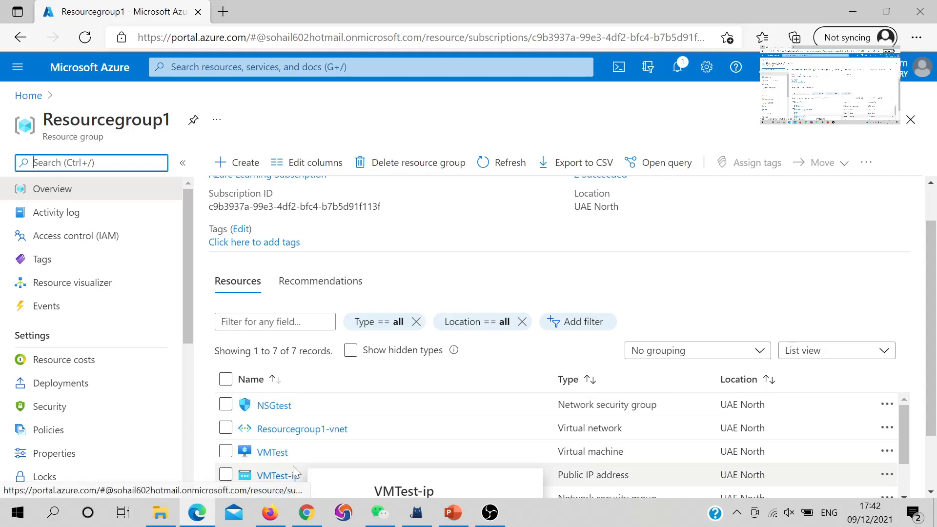
pyautogui.moveTo(271, 412)
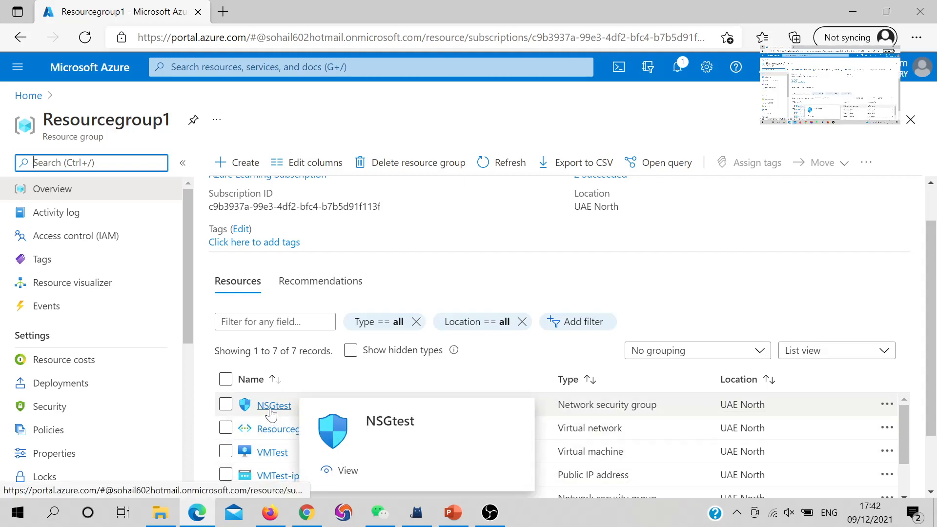
pyautogui.click(256, 406)
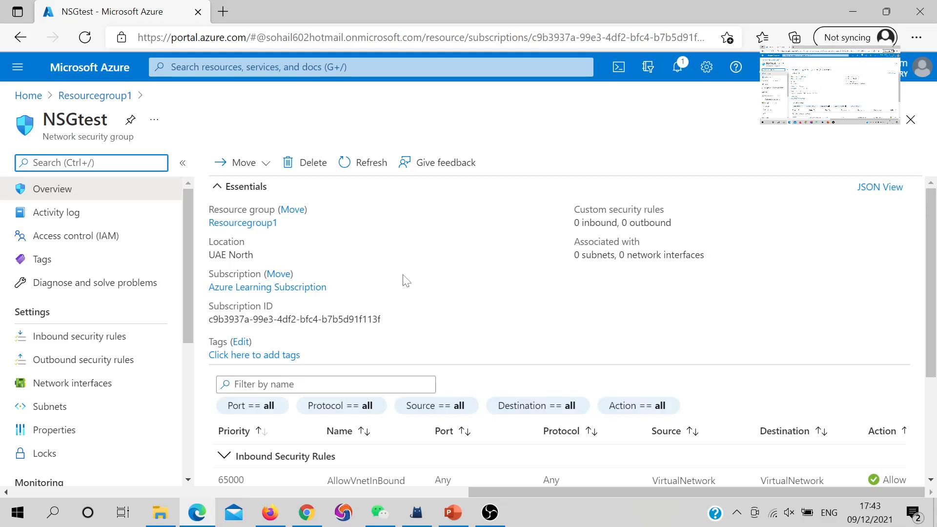
# Step: Examine the subnet and network interface associations of NSGtest and its default inbound and outbound security rules
pyautogui.moveTo(574, 267); pyautogui.dragTo(675, 267)
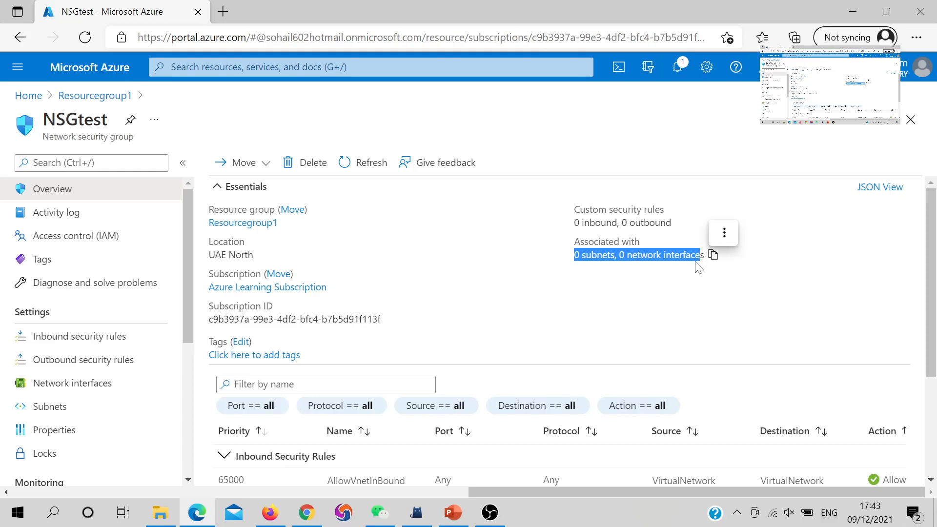
pyautogui.scroll(-3, 507, 344)
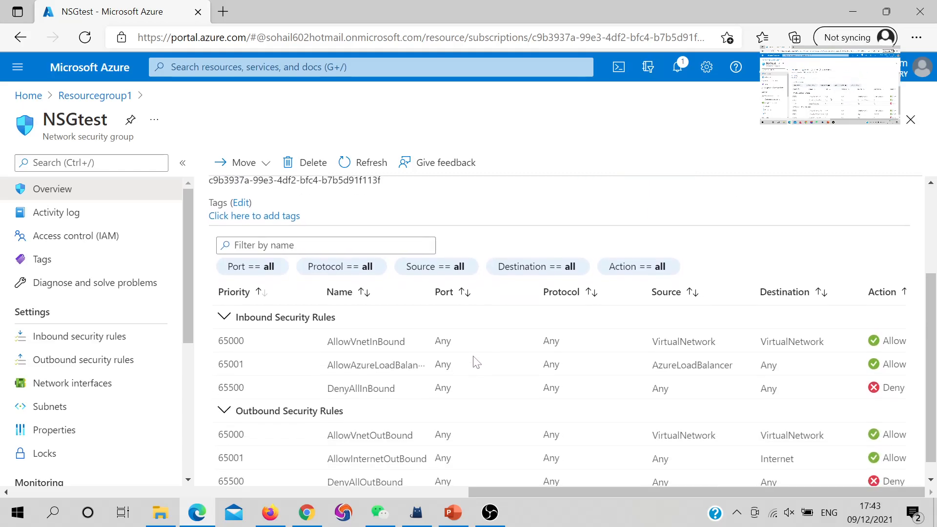
pyautogui.moveTo(235, 316); pyautogui.dragTo(350, 320)
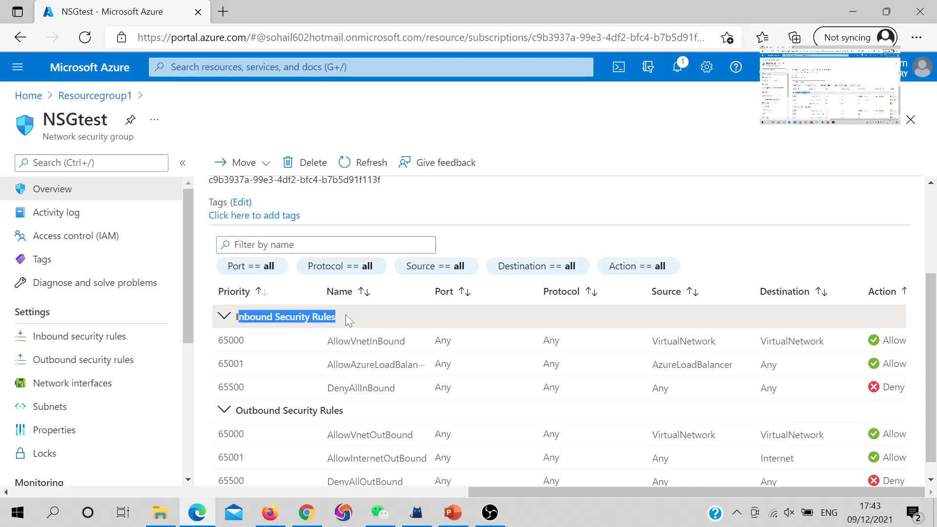
pyautogui.moveTo(235, 410); pyautogui.dragTo(361, 418)
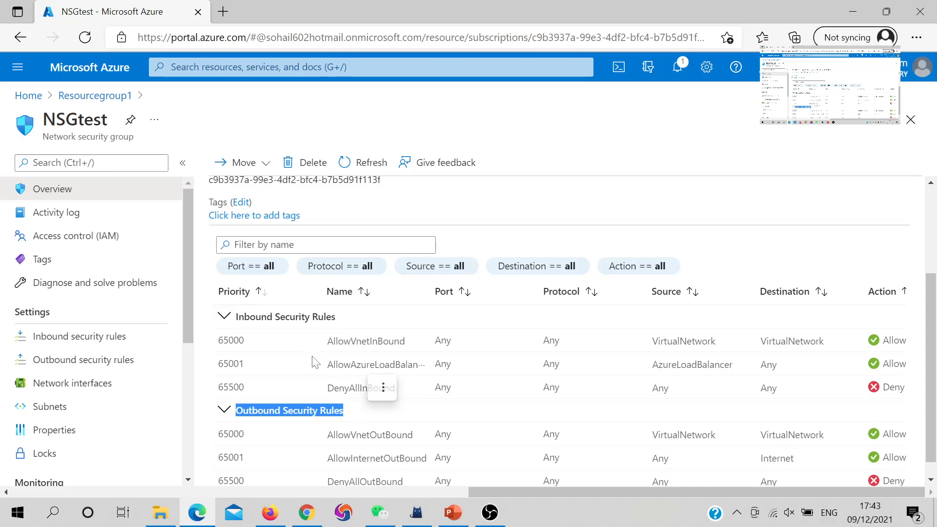
pyautogui.scroll(1, 312, 361)
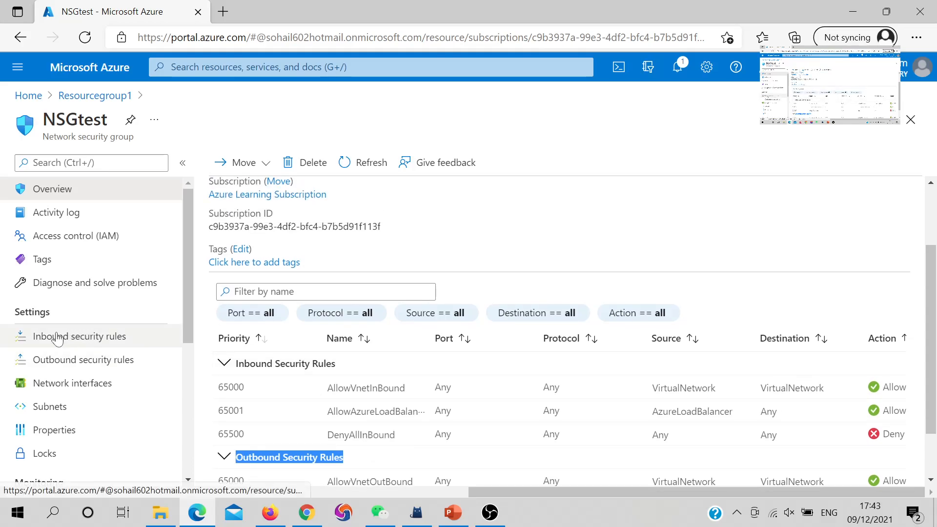
# Step: Start a new inbound security rule for NSGtest, try the Service Tag and IP Addresses sources, and set the source to Any
pyautogui.click(56, 338)
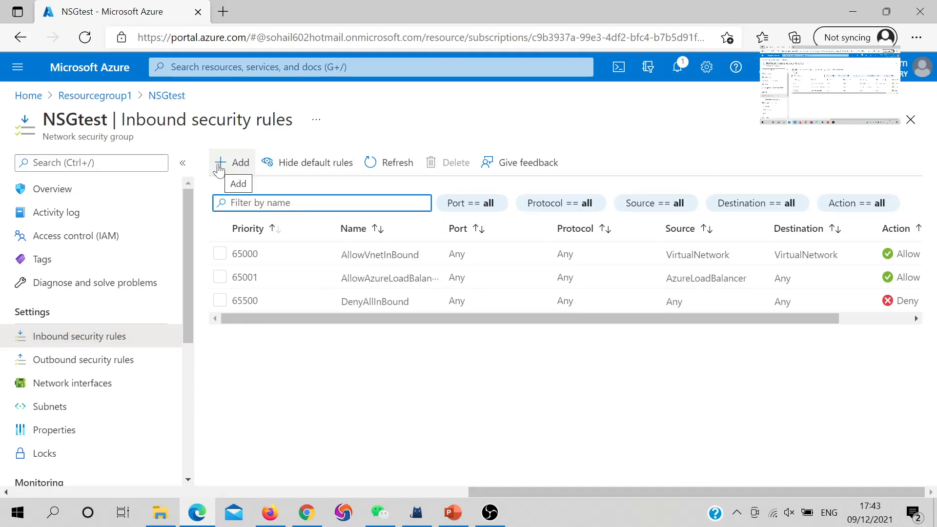
pyautogui.click(219, 167)
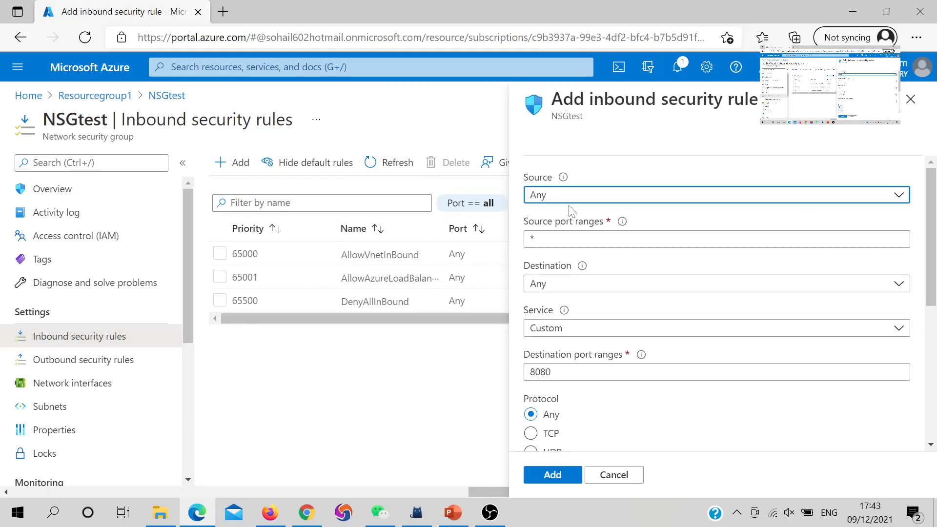
pyautogui.click(573, 198)
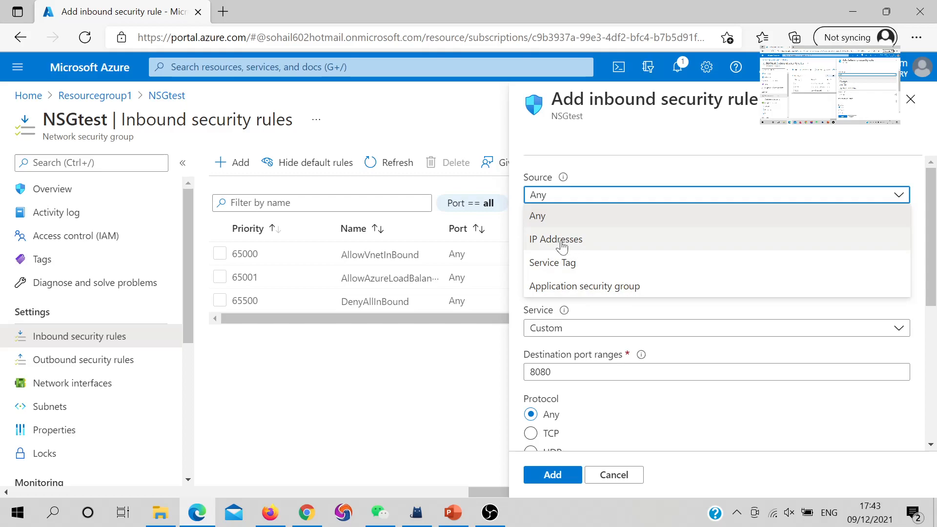
pyautogui.click(561, 263)
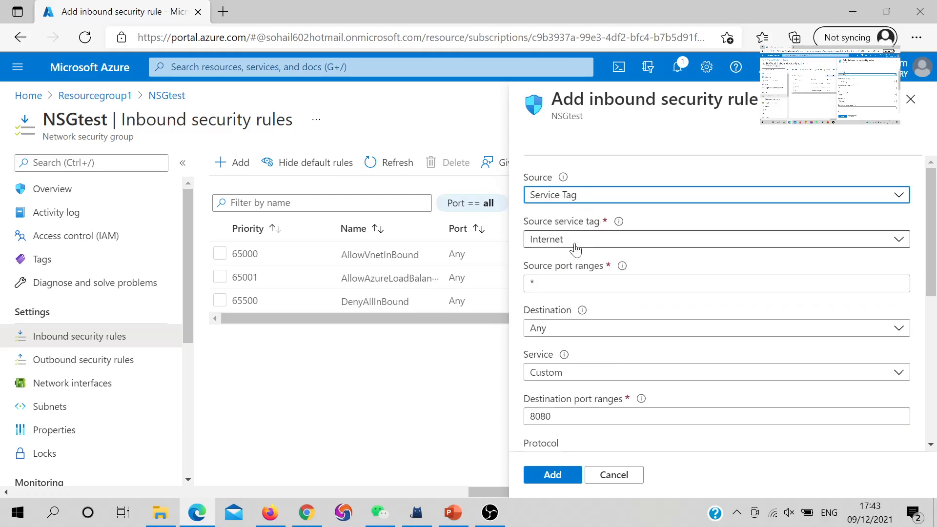
pyautogui.click(576, 247)
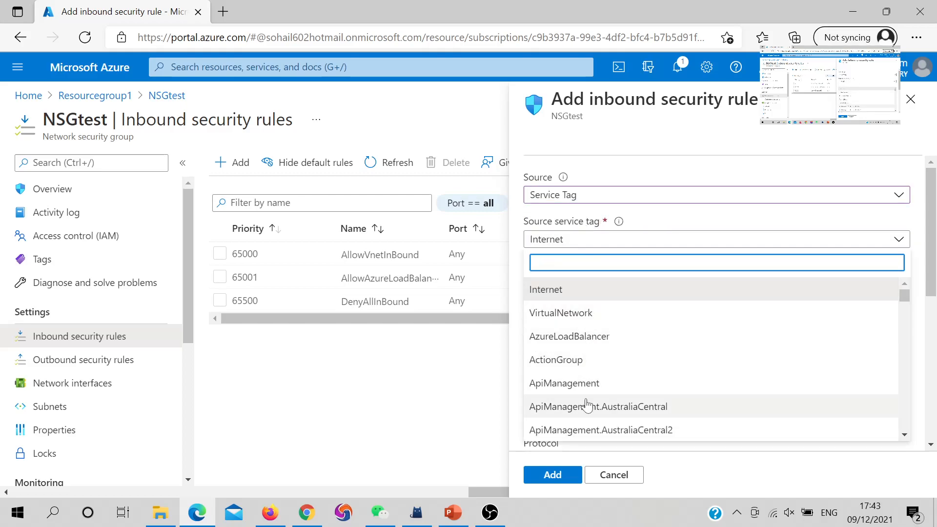
pyautogui.click(561, 196)
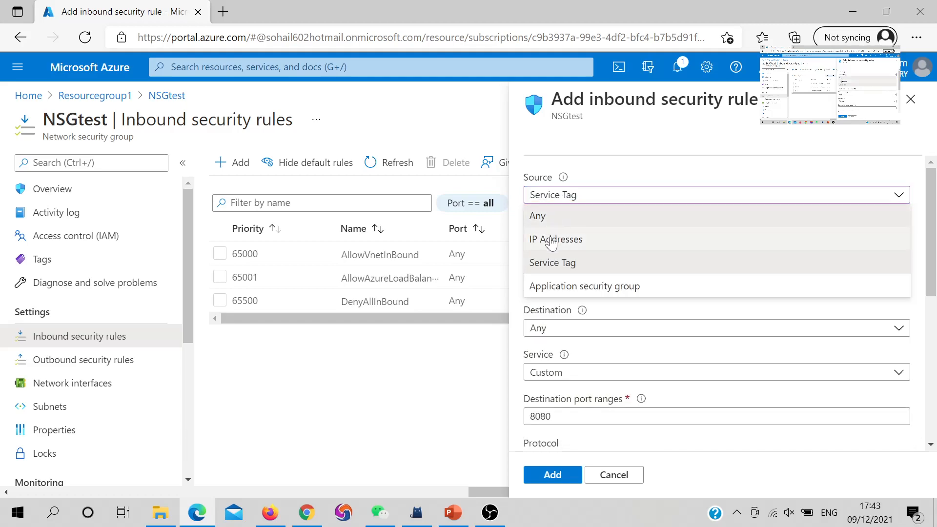
pyautogui.click(561, 239)
pyautogui.click(561, 195)
pyautogui.click(557, 217)
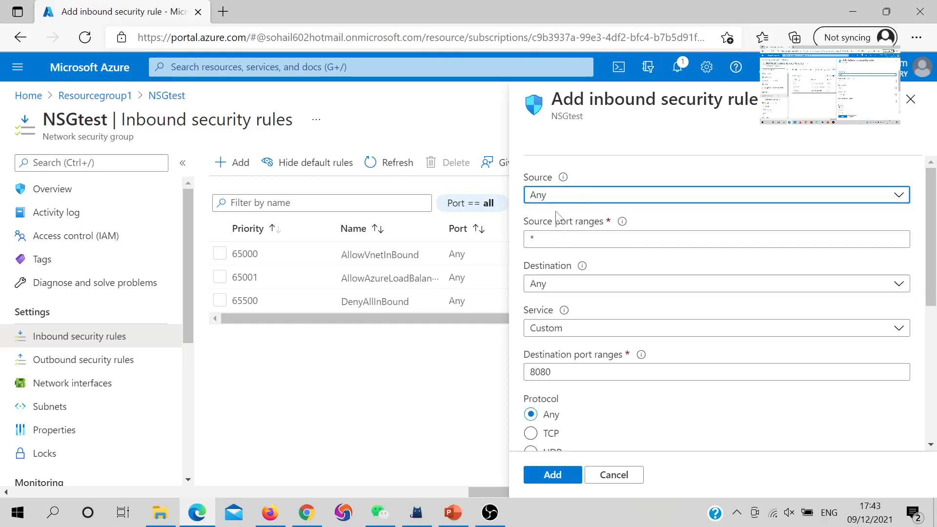
# Step: Set the rule's source port ranges to 443 and look through the available destination and service options
pyautogui.click(556, 240)
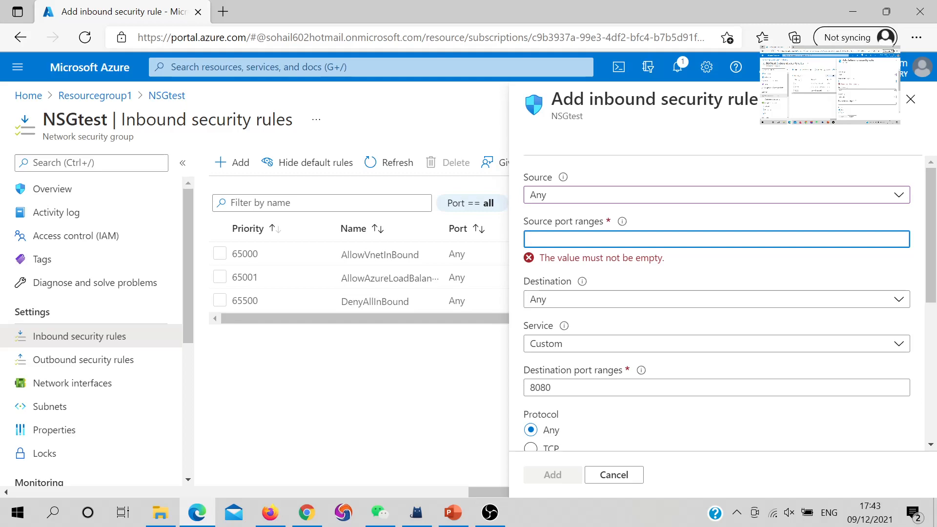
pyautogui.write('433')
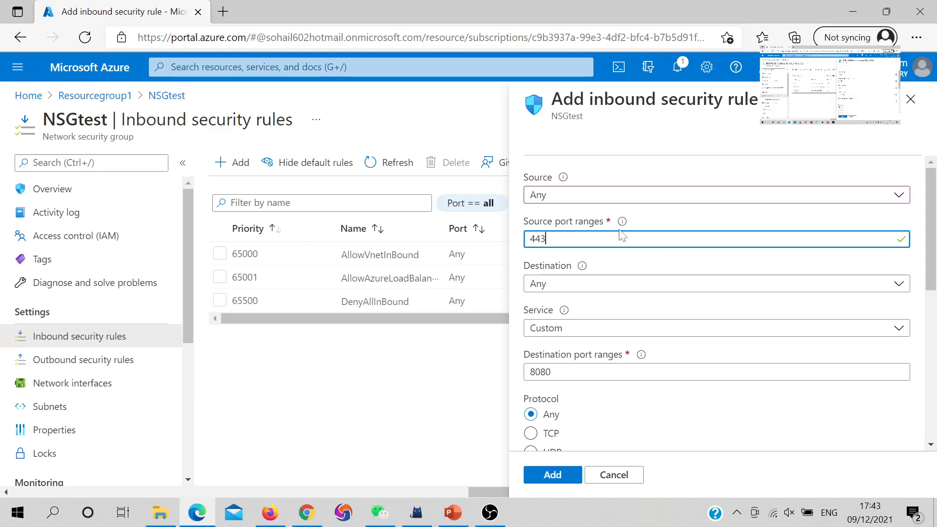
pyautogui.click(590, 286)
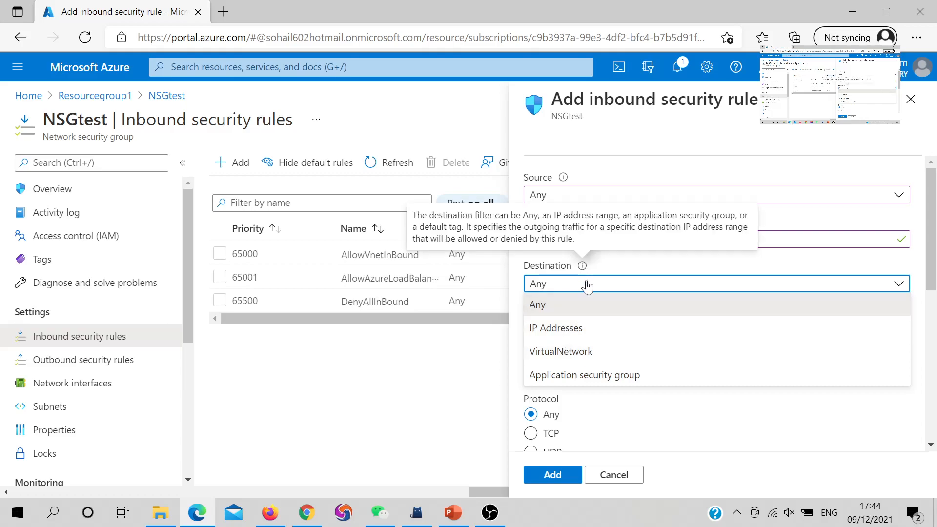
pyautogui.click(633, 271)
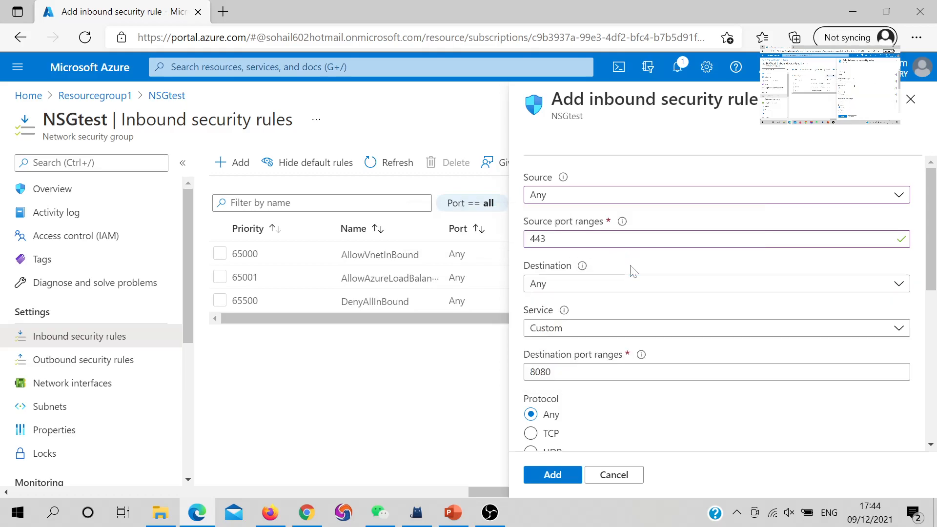
pyautogui.click(560, 337)
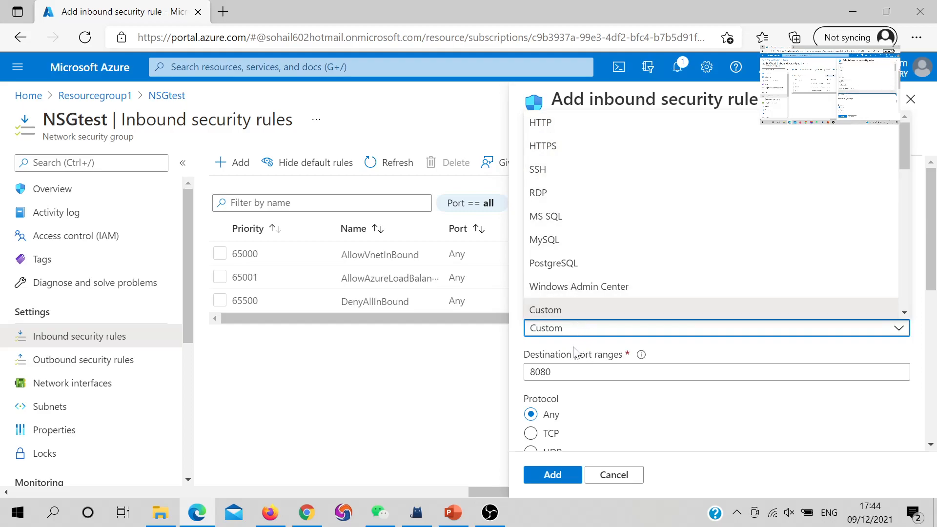
pyautogui.scroll(-1, 590, 230)
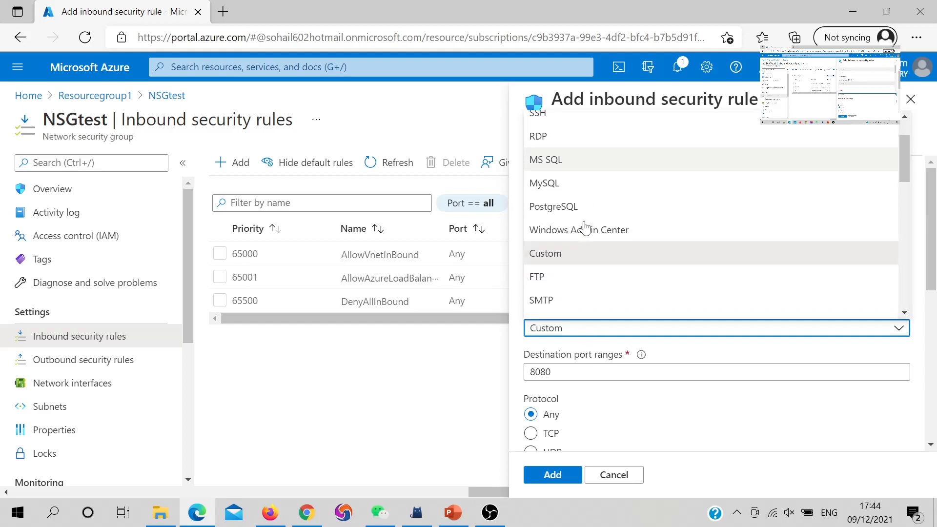
pyautogui.click(566, 354)
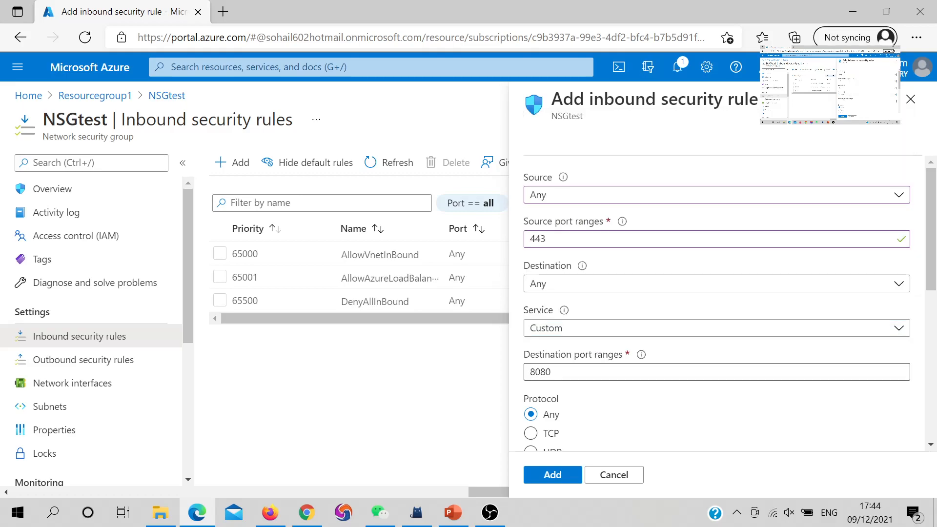
# Step: Set the rule's destination port ranges to 443
pyautogui.moveTo(554, 372); pyautogui.dragTo(522, 377)
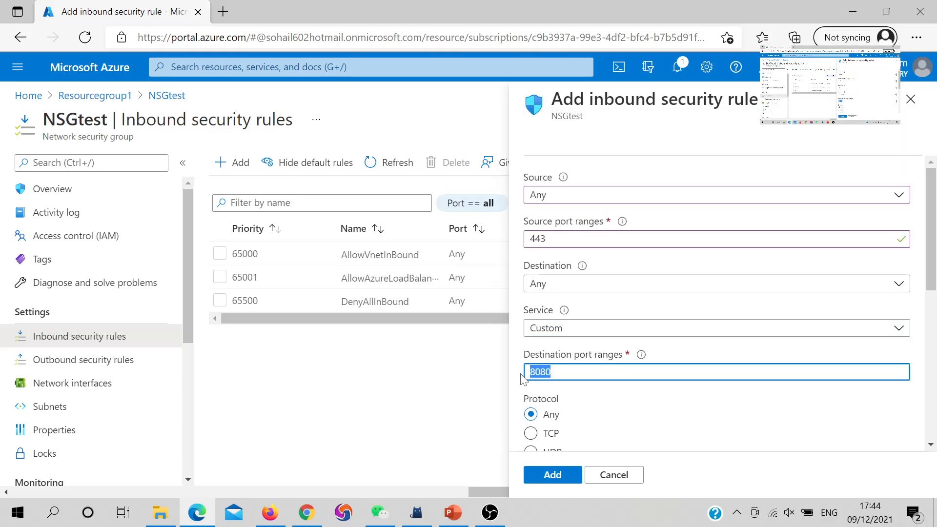
pyautogui.write('443')
pyautogui.moveTo(550, 238); pyautogui.dragTo(512, 246)
pyautogui.moveTo(549, 372); pyautogui.dragTo(485, 379)
# Step: Try * as the rule's source port range and replace this wildcard with a specific port number
pyautogui.moveTo(547, 239); pyautogui.dragTo(535, 238)
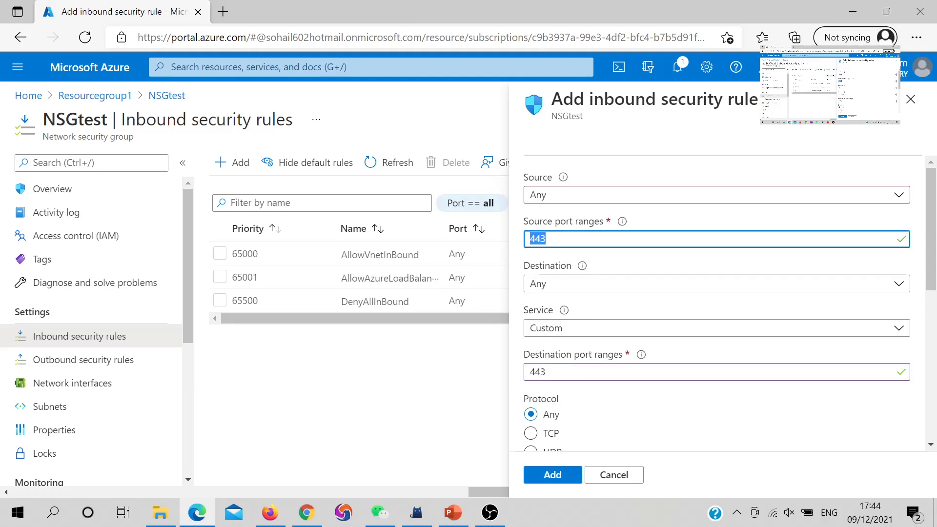
pyautogui.write('*')
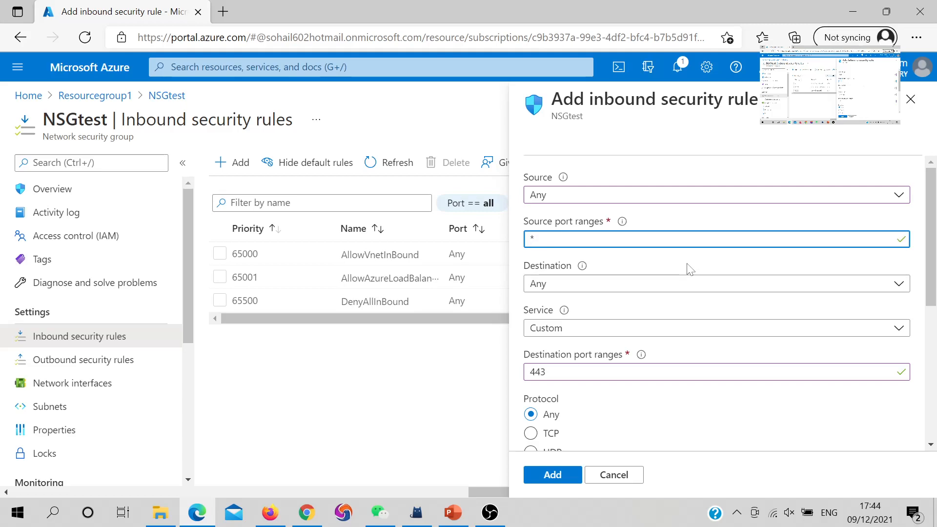
pyautogui.scroll(-2, 614, 413)
pyautogui.scroll(2, 585, 342)
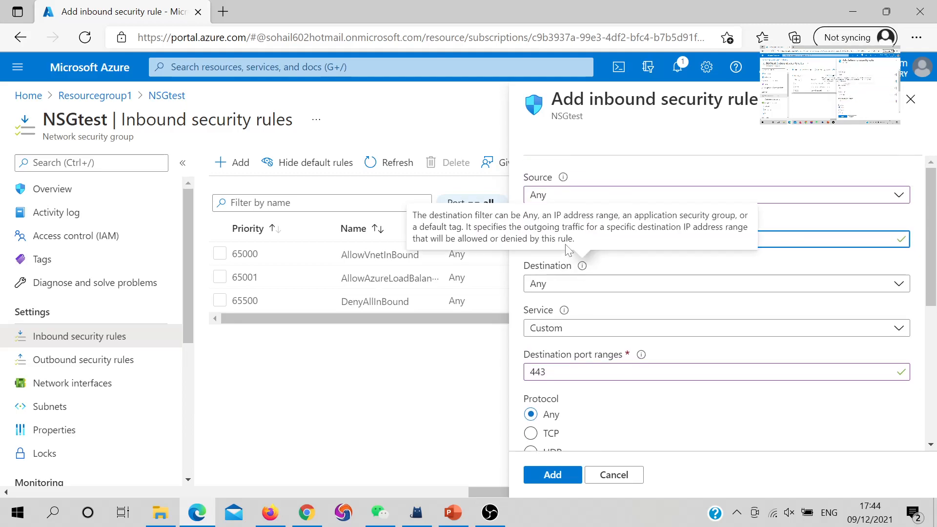
pyautogui.hotkey('ctrl', 'a')
pyautogui.write('44')
# Step: Name the rule Rule1, keep protocol Any, action Allow and priority 100, and add it to NSGtest
pyautogui.scroll(-2, 563, 367)
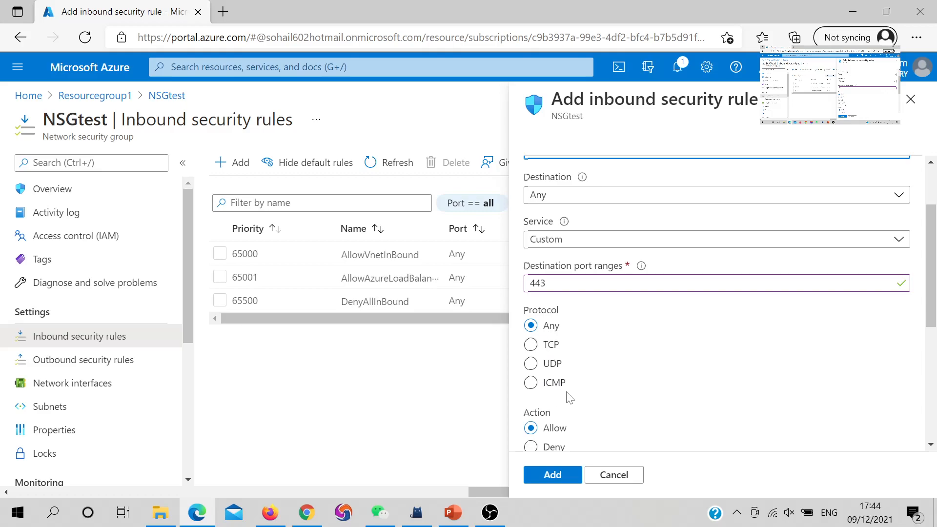
pyautogui.scroll(-2, 571, 398)
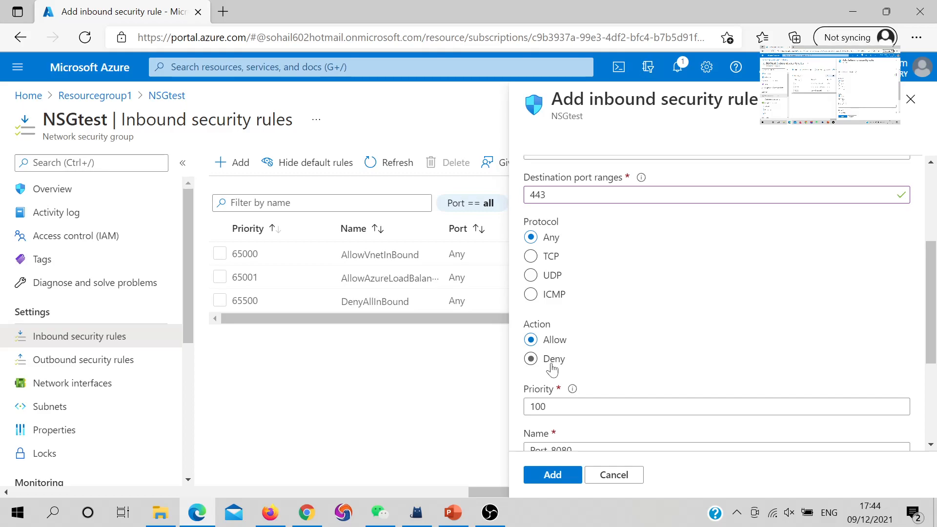
pyautogui.scroll(-2, 561, 355)
pyautogui.moveTo(546, 317); pyautogui.dragTo(519, 322)
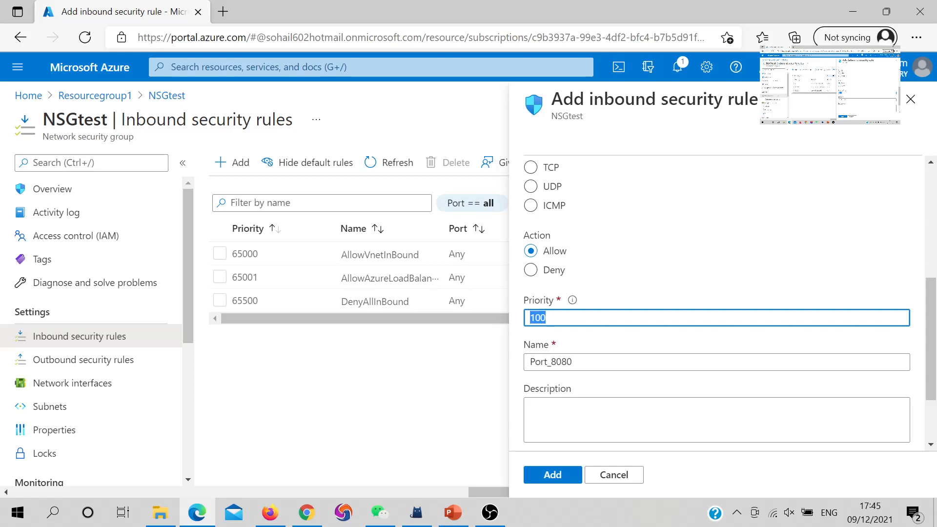
pyautogui.click(546, 318)
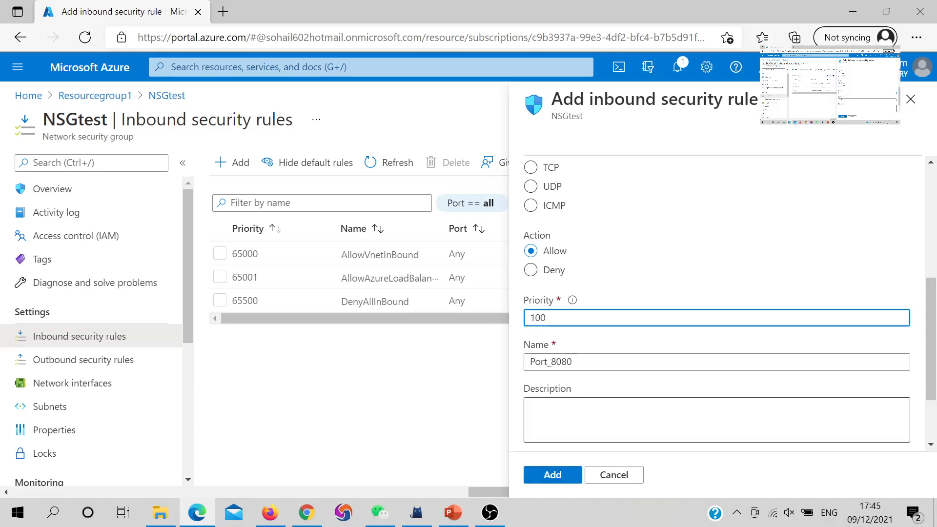
pyautogui.press('Tab')
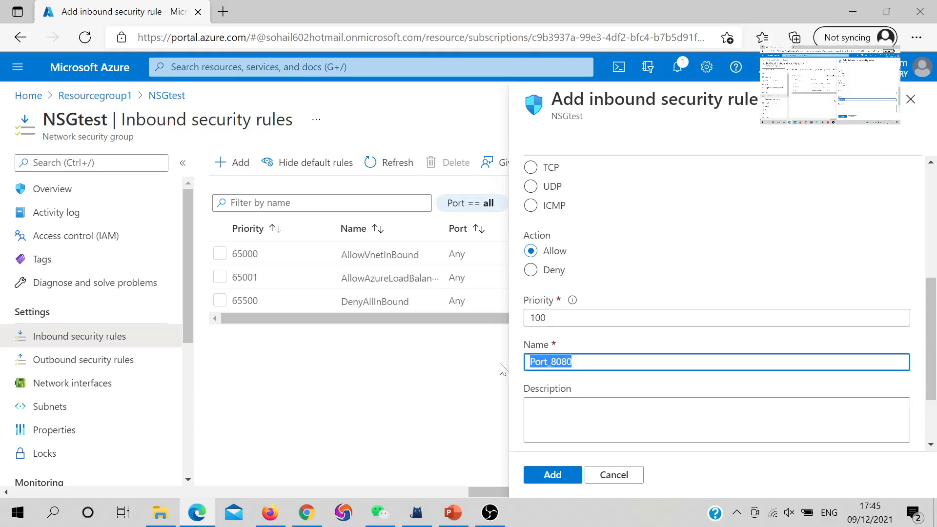
pyautogui.write('Rule1')
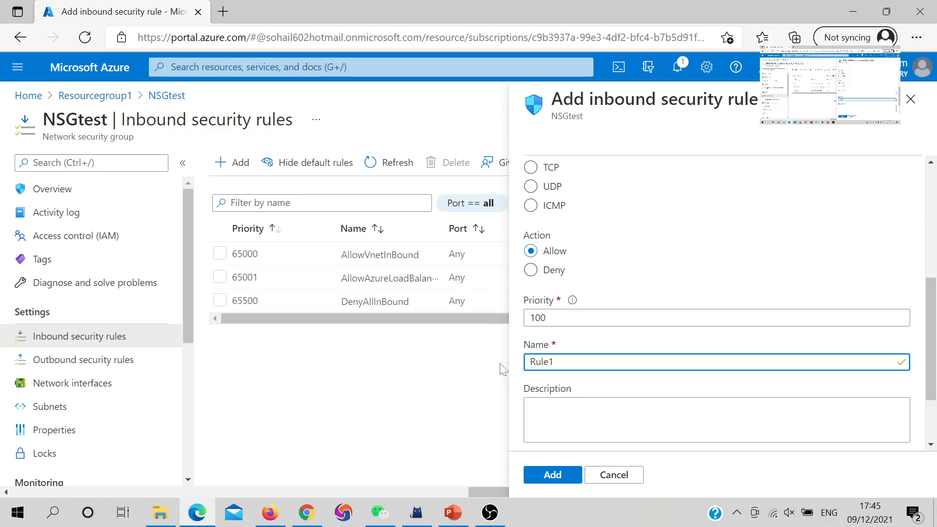
pyautogui.click(555, 475)
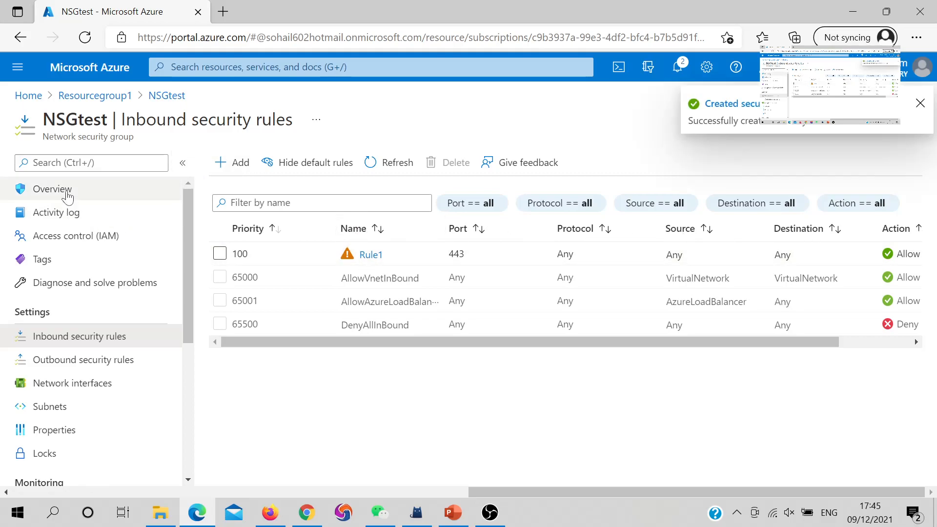
# Step: Go back to Resourcegroup1, check its network security groups in the resource list and reopen NSGtest
pyautogui.click(116, 107)
pyautogui.scroll(-3, 317, 341)
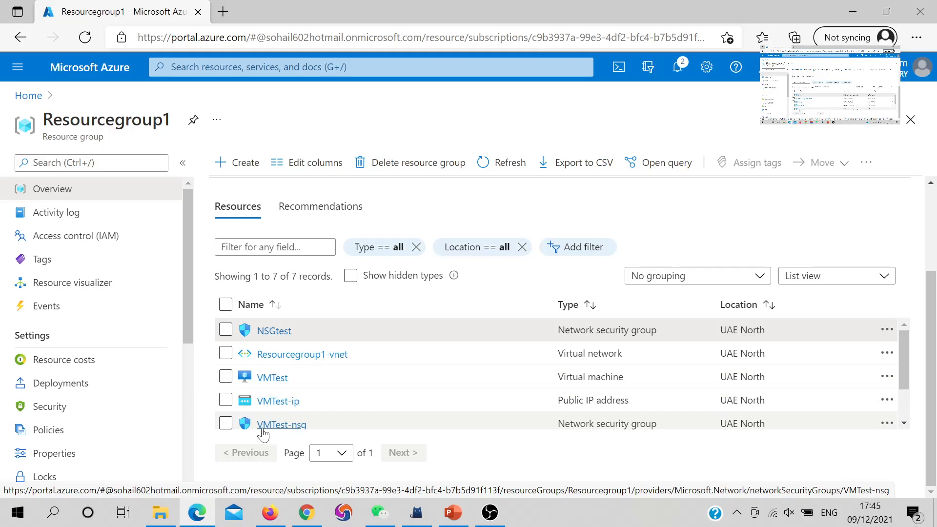
pyautogui.moveTo(281, 430)
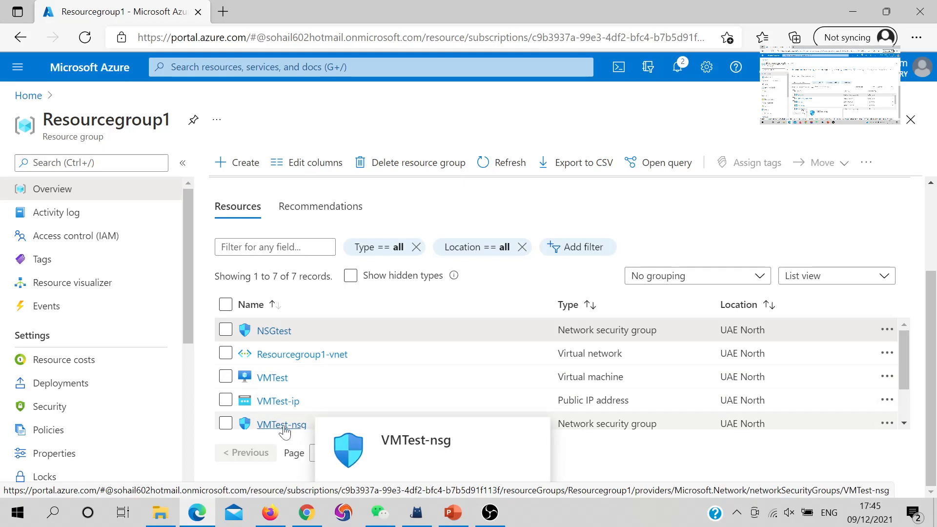
pyautogui.click(276, 335)
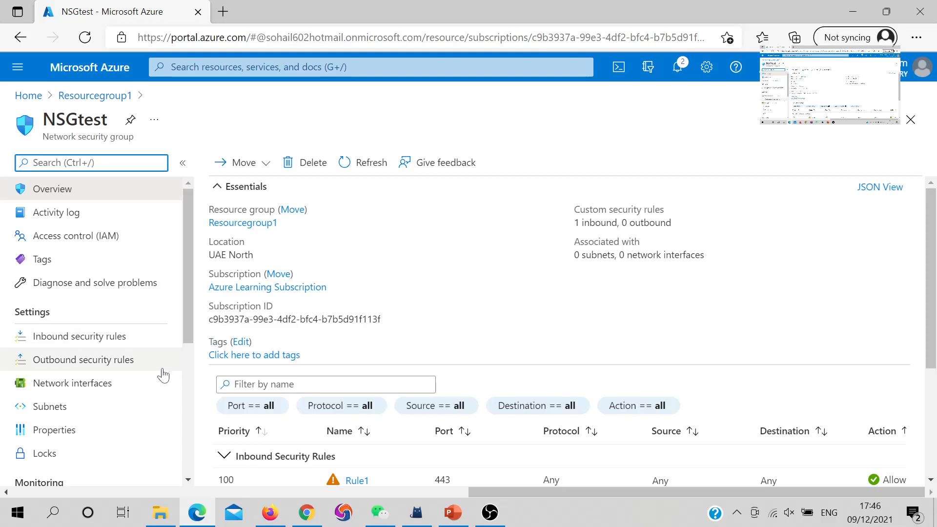
# Step: Associate NSGtest with the default subnet of Resourcegroup1-vnet and return to the NSGtest overview
pyautogui.click(98, 416)
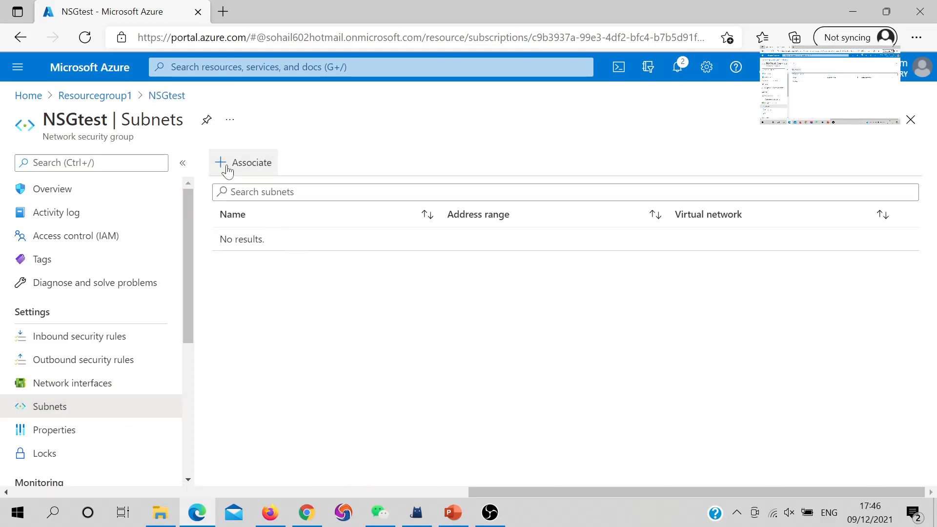
pyautogui.click(225, 164)
pyautogui.click(621, 186)
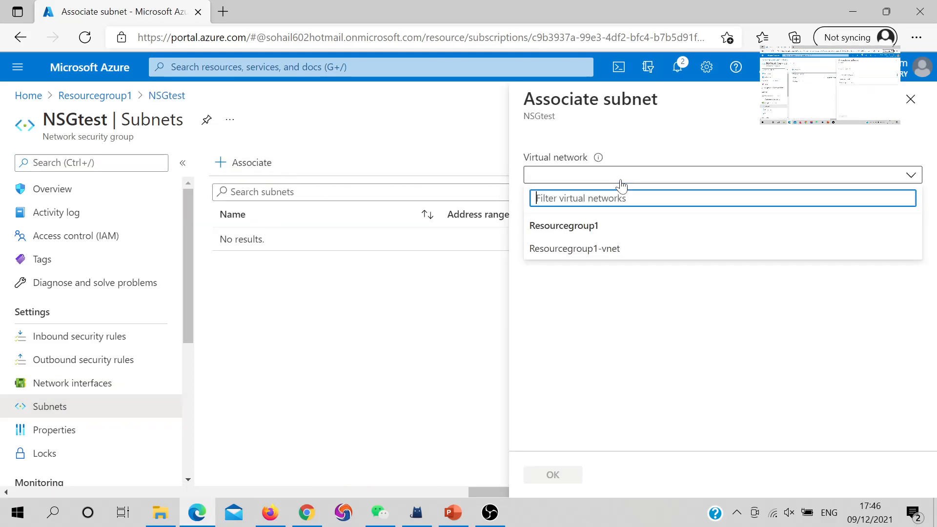
pyautogui.click(597, 249)
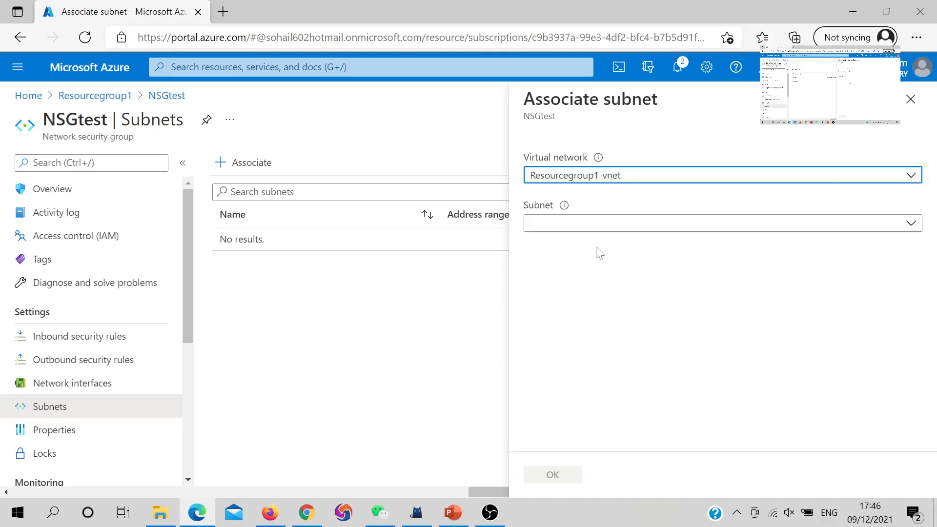
pyautogui.click(588, 227)
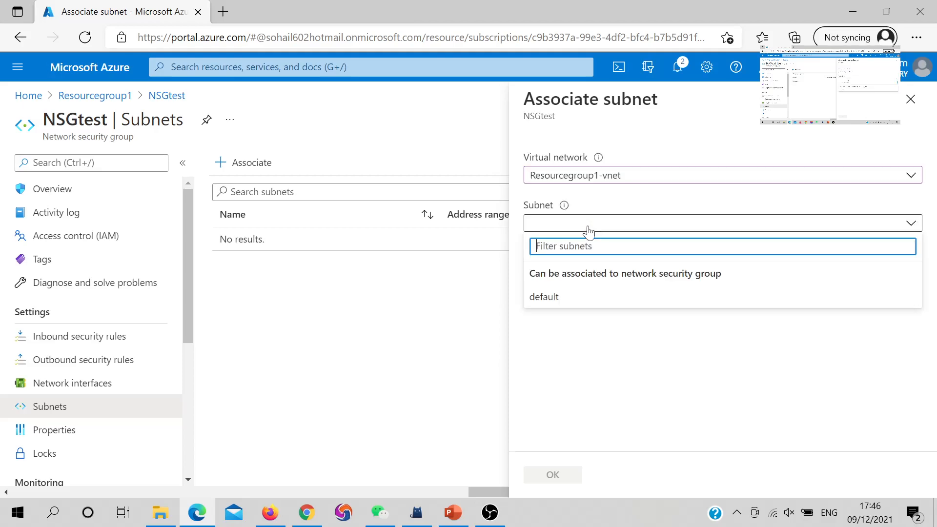
pyautogui.click(551, 297)
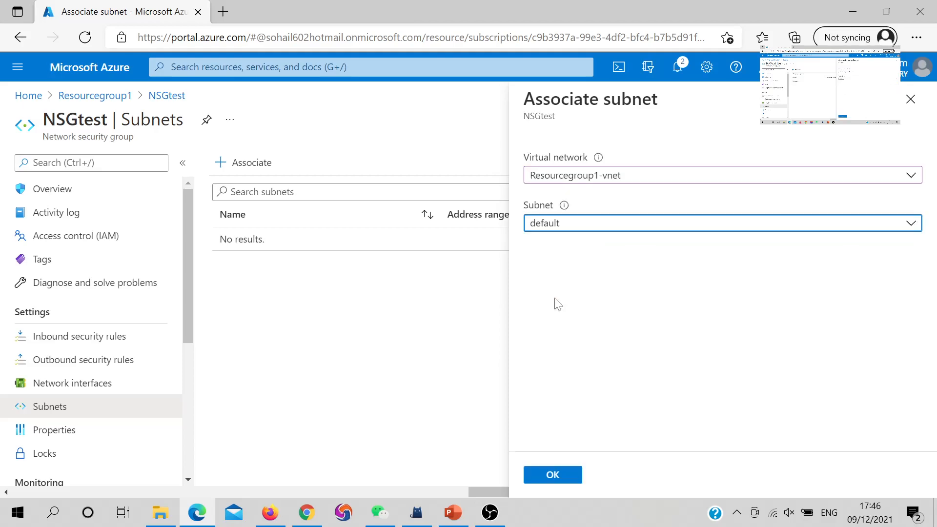
pyautogui.click(550, 476)
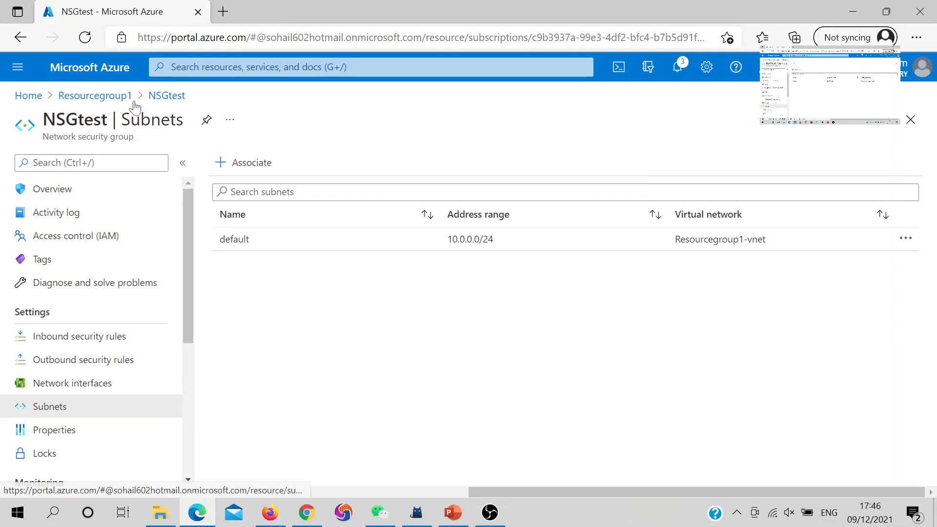
pyautogui.click(166, 97)
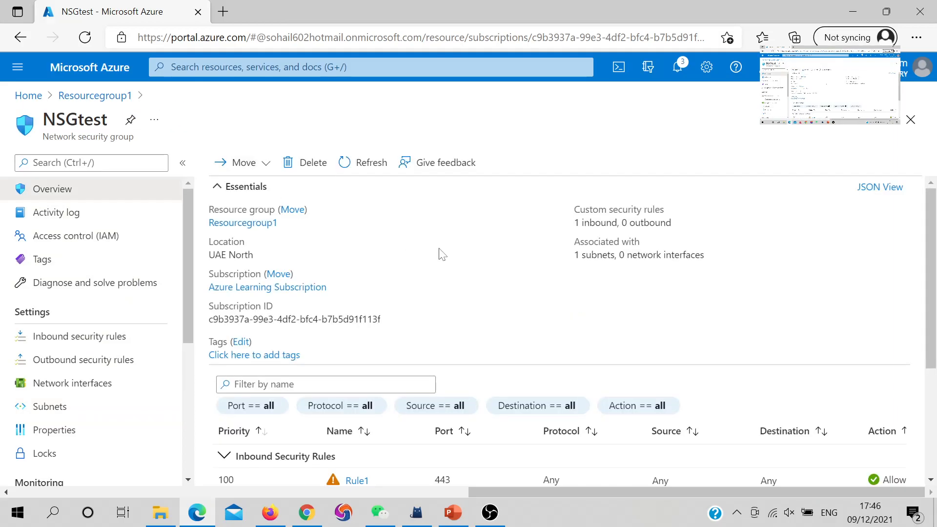
# Step: Return from NSGtest to Resourcegroup1 and open the networking settings of the virtual machine VMTest
pyautogui.scroll(-3, 439, 253)
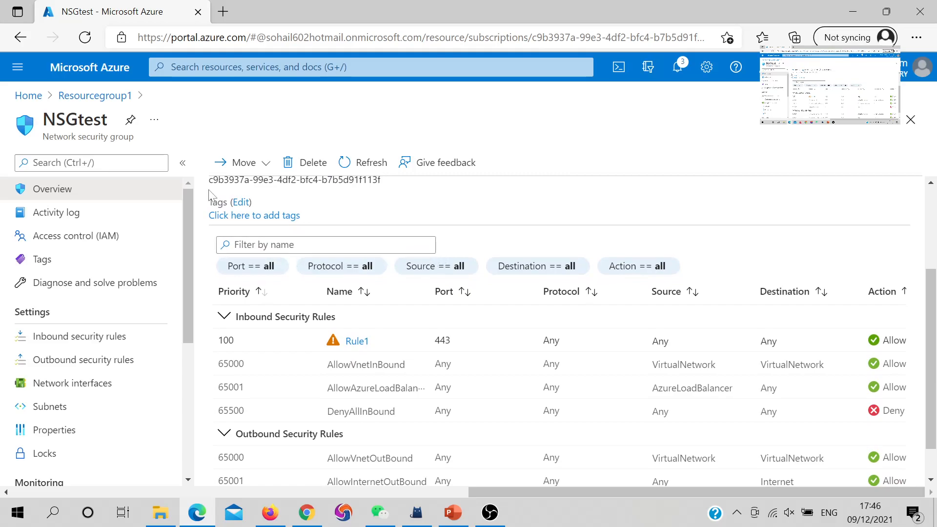
pyautogui.click(111, 99)
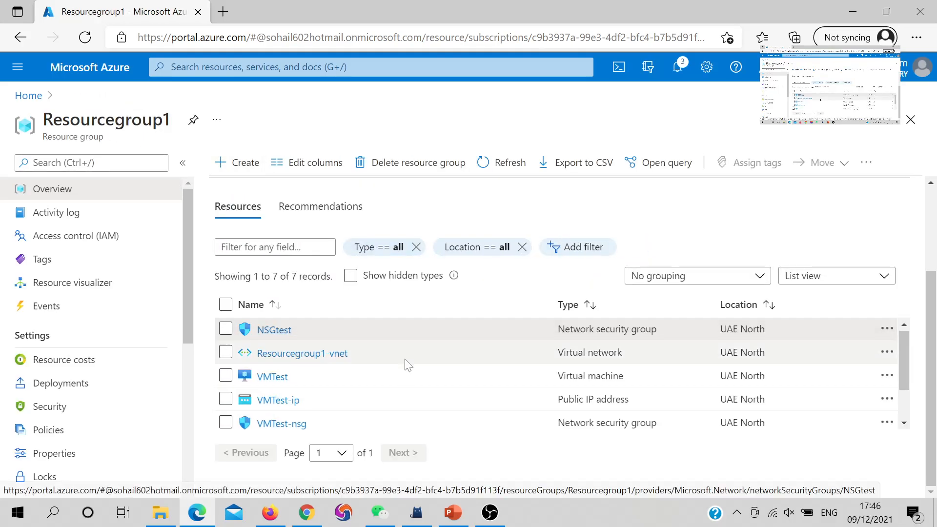
pyautogui.scroll(-2, 401, 363)
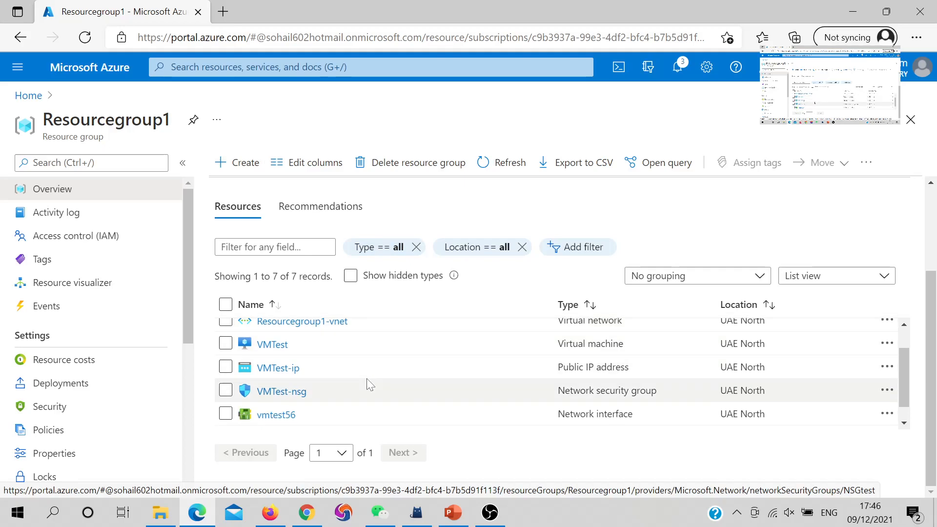
pyautogui.scroll(1, 366, 379)
pyautogui.click(282, 365)
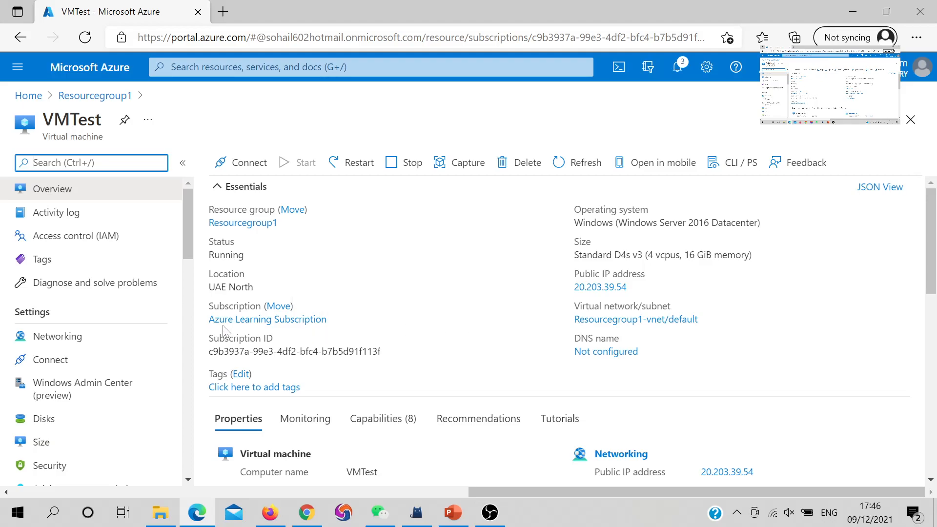
pyautogui.click(117, 337)
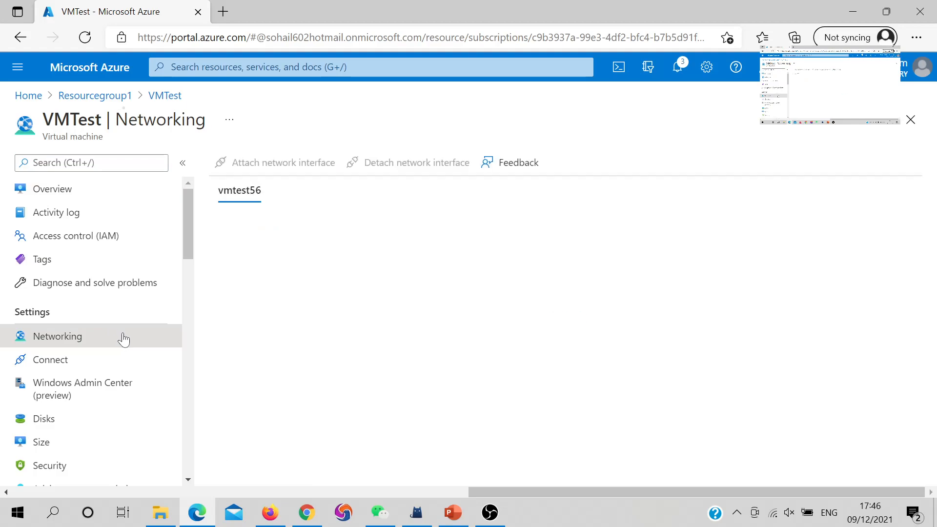
# Step: Examine which network security groups apply to VMTest through its subnet and through its network interface
pyautogui.scroll(-1, 442, 373)
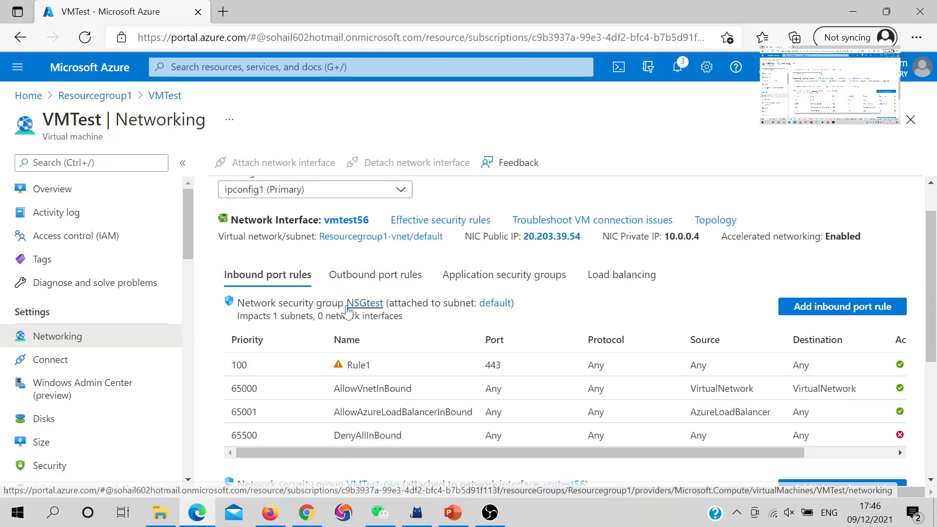
pyautogui.scroll(-3, 347, 317)
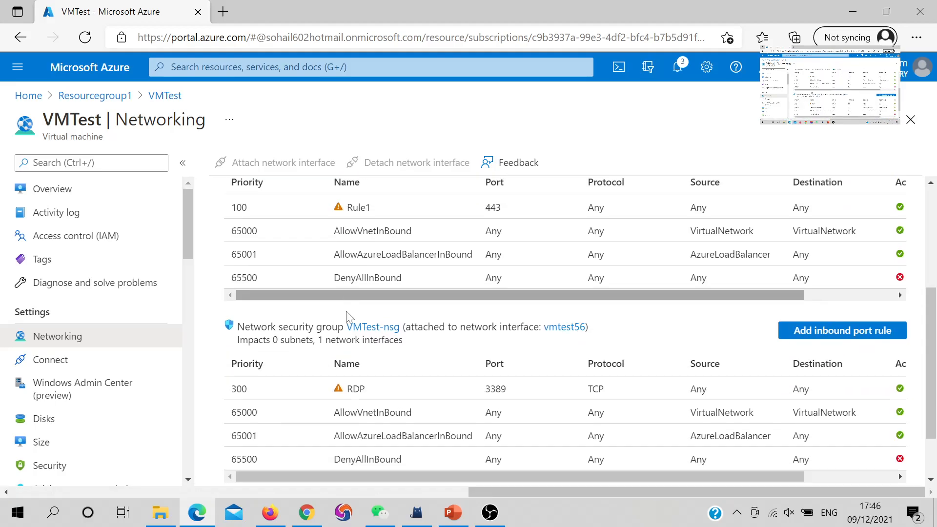
pyautogui.scroll(3, 318, 326)
pyautogui.scroll(-1, 315, 326)
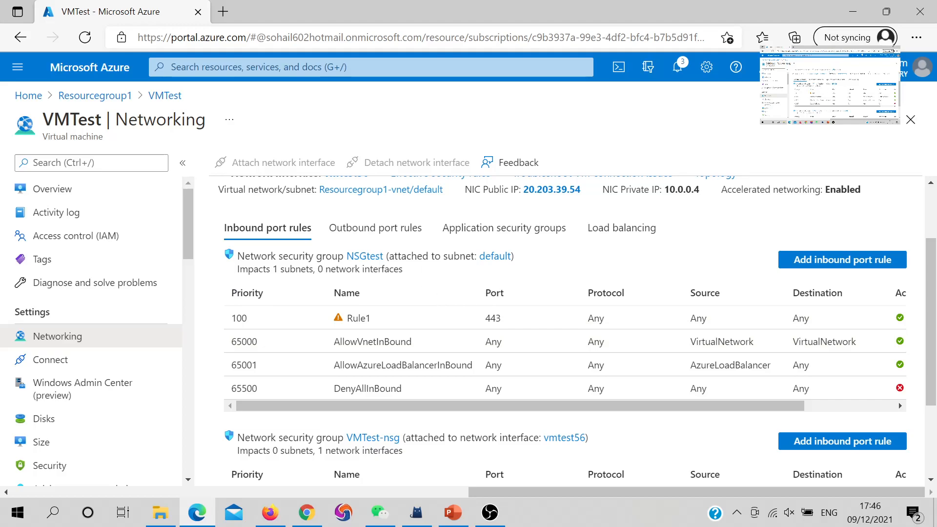
pyautogui.moveTo(389, 256); pyautogui.dragTo(474, 256)
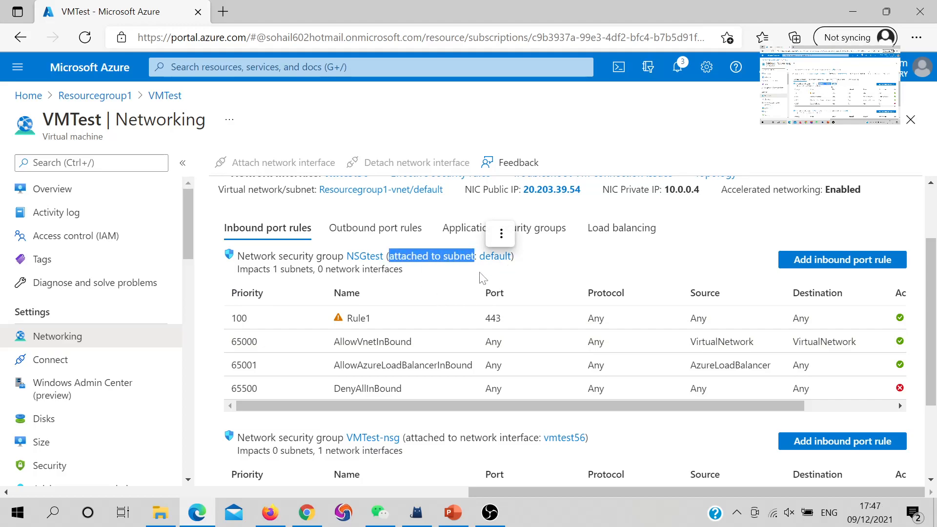
pyautogui.scroll(-2, 412, 299)
pyautogui.scroll(1, 383, 238)
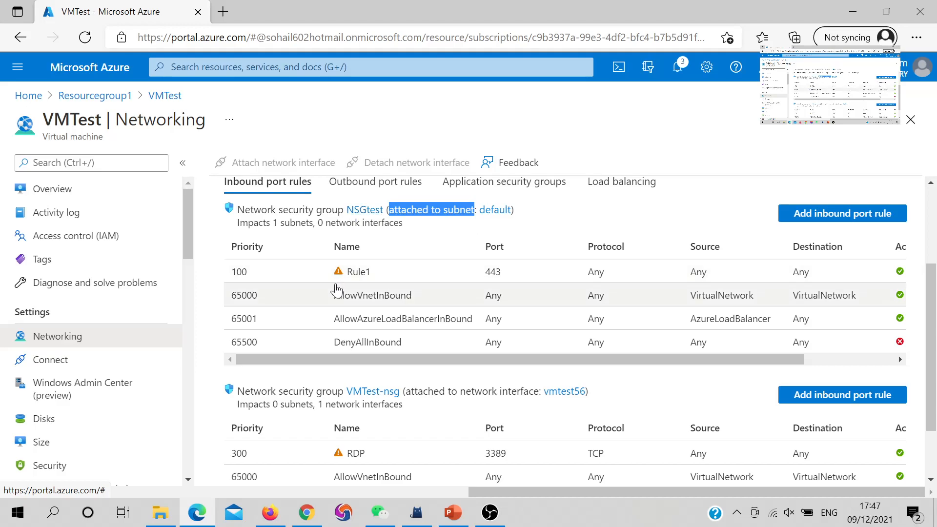
pyautogui.scroll(-2, 337, 289)
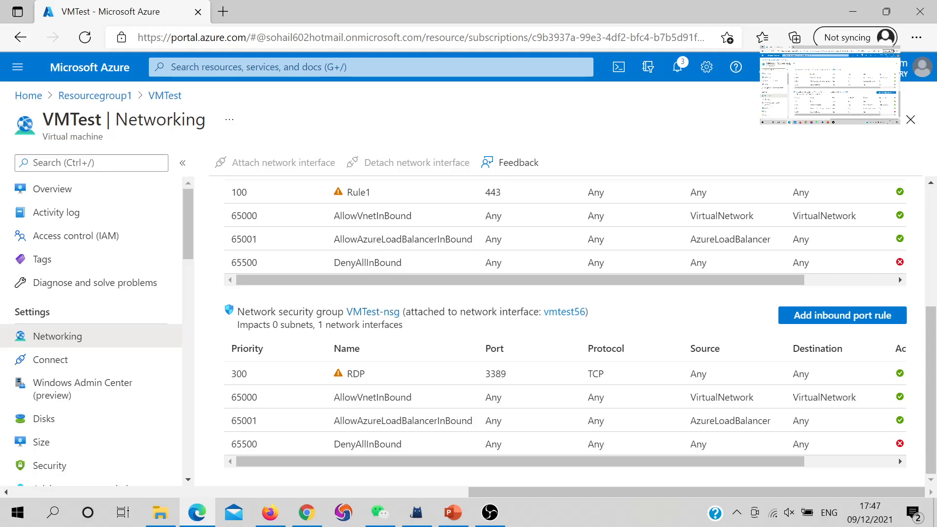
pyautogui.moveTo(460, 311); pyautogui.dragTo(540, 315)
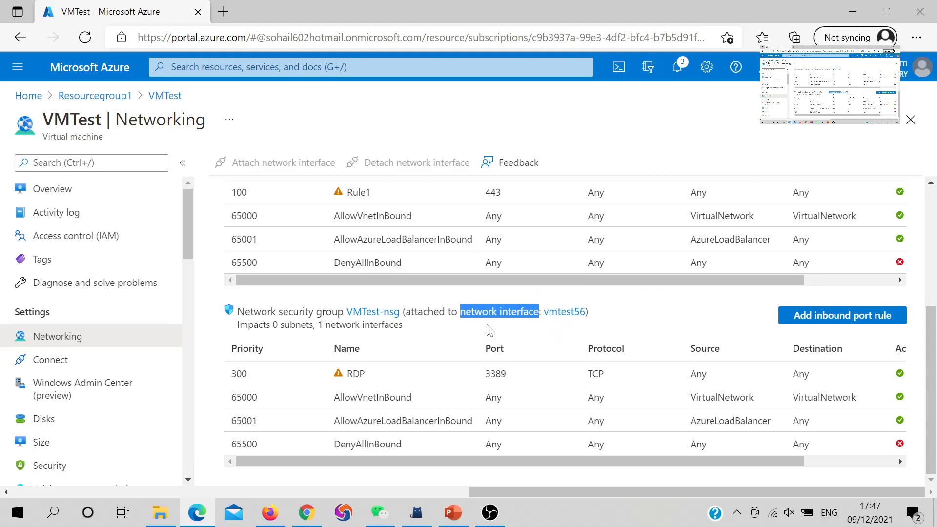
# Step: Compare the priorities of the inbound rules in NSGtest and VMTest-nsg, including the default rules
pyautogui.scroll(3, 524, 326)
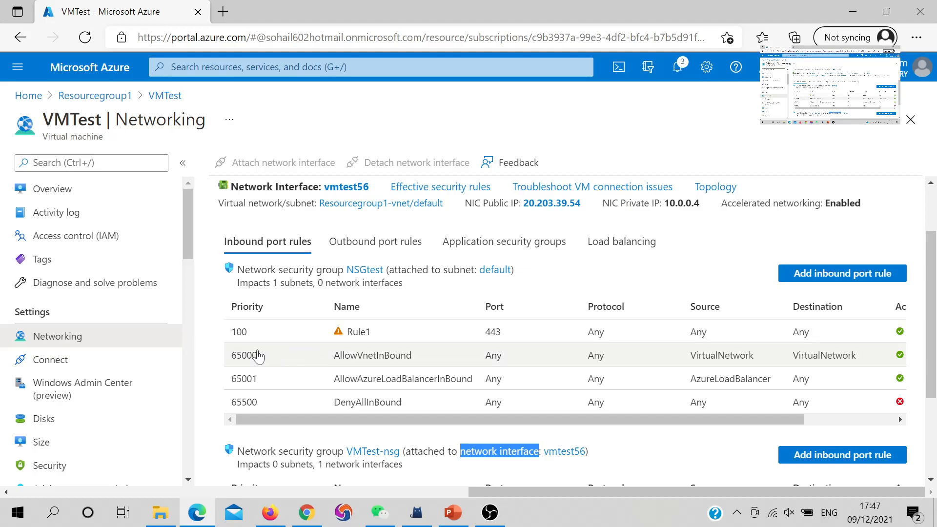
pyautogui.scroll(-1, 342, 336)
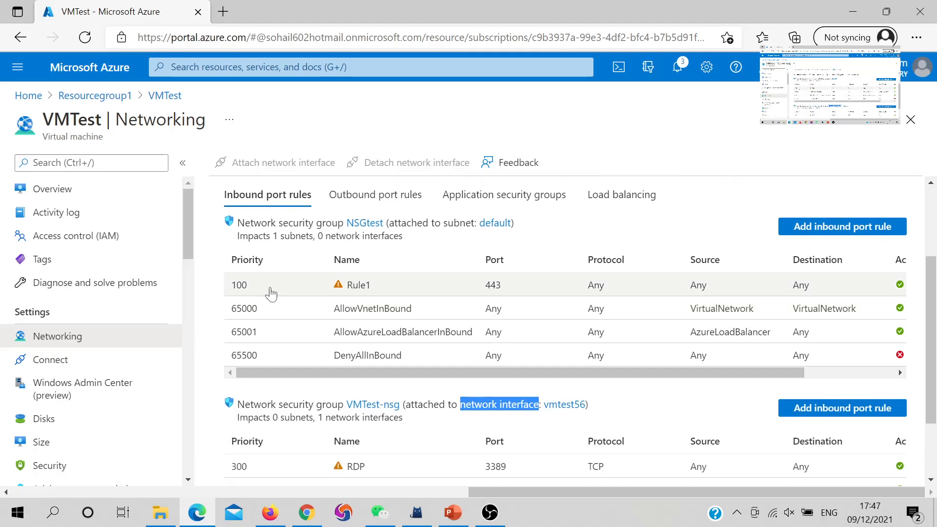
pyautogui.click(238, 318)
pyautogui.moveTo(237, 315); pyautogui.dragTo(274, 315)
pyautogui.moveTo(227, 333); pyautogui.dragTo(271, 334)
pyautogui.moveTo(236, 359); pyautogui.dragTo(263, 358)
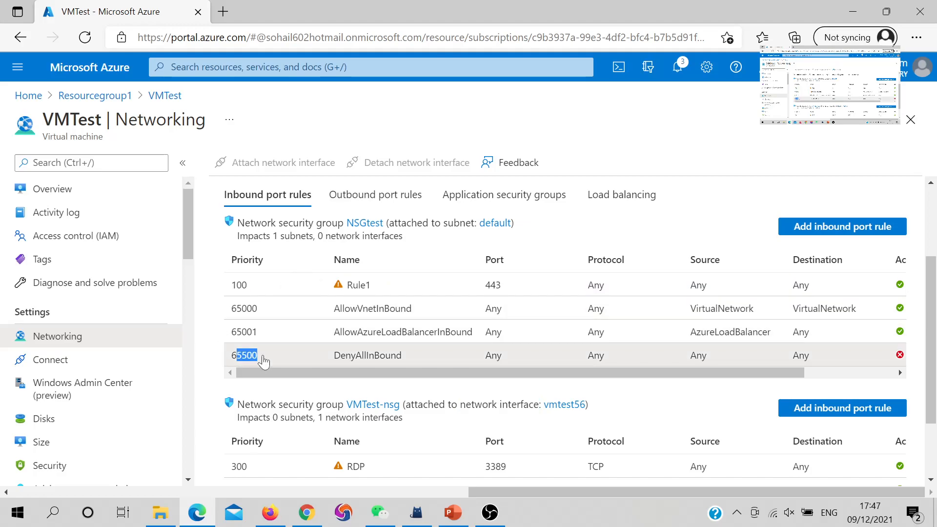
pyautogui.moveTo(249, 289); pyautogui.dragTo(229, 288)
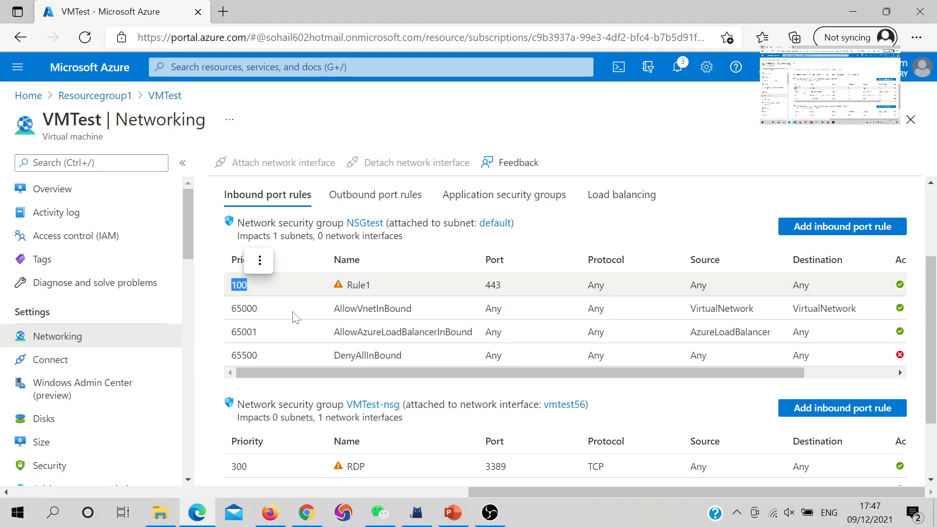
pyautogui.scroll(-1, 293, 323)
pyautogui.scroll(-1, 293, 323)
pyautogui.moveTo(249, 374); pyautogui.dragTo(233, 376)
pyautogui.scroll(2, 234, 381)
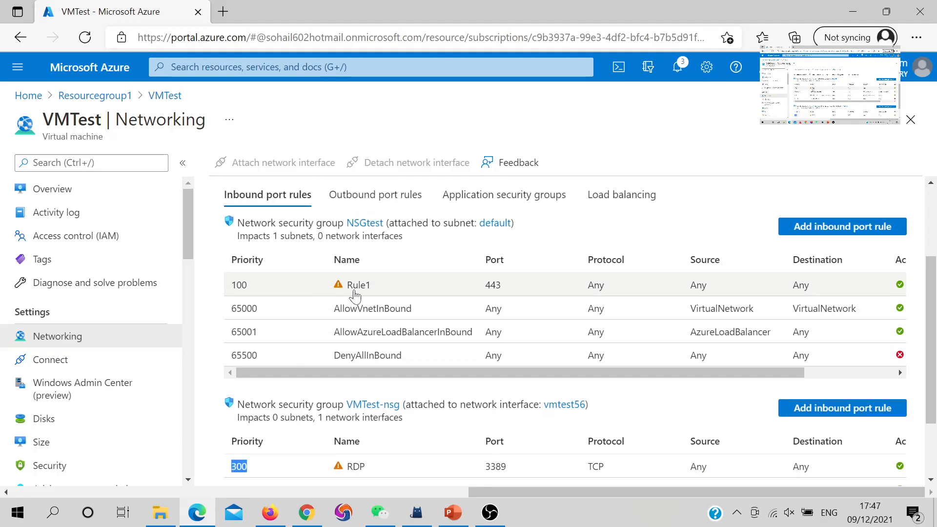
# Step: Compare Rule1 in NSGtest with the RDP rule in VMTest-nsg
pyautogui.scroll(-1, 355, 296)
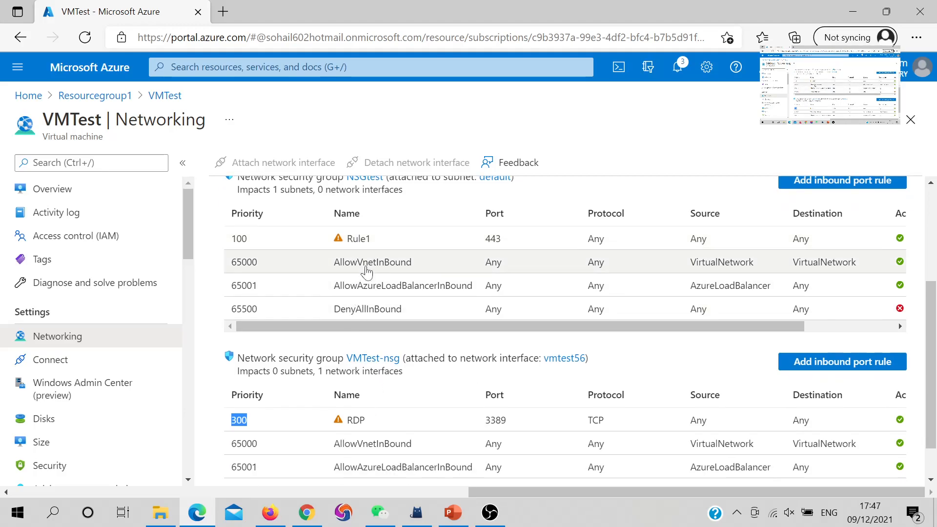
pyautogui.scroll(1, 384, 256)
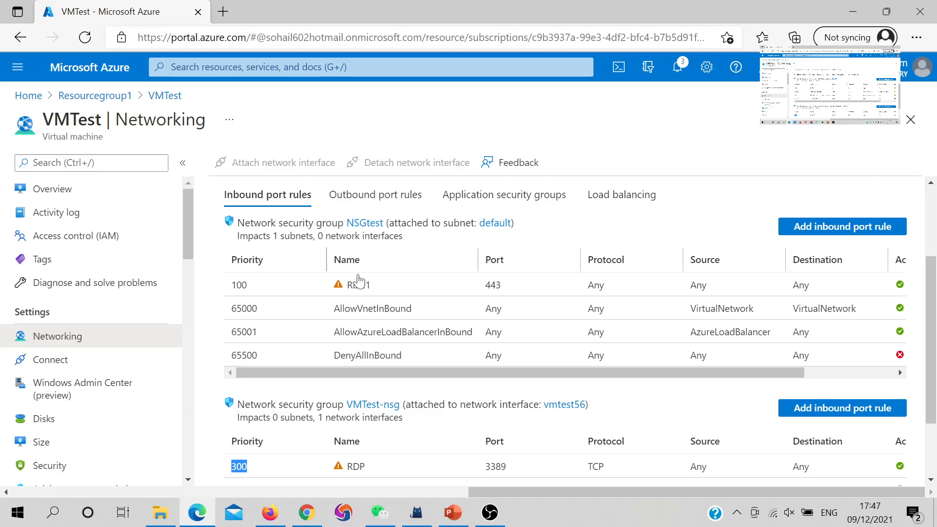
pyautogui.moveTo(372, 288); pyautogui.dragTo(340, 292)
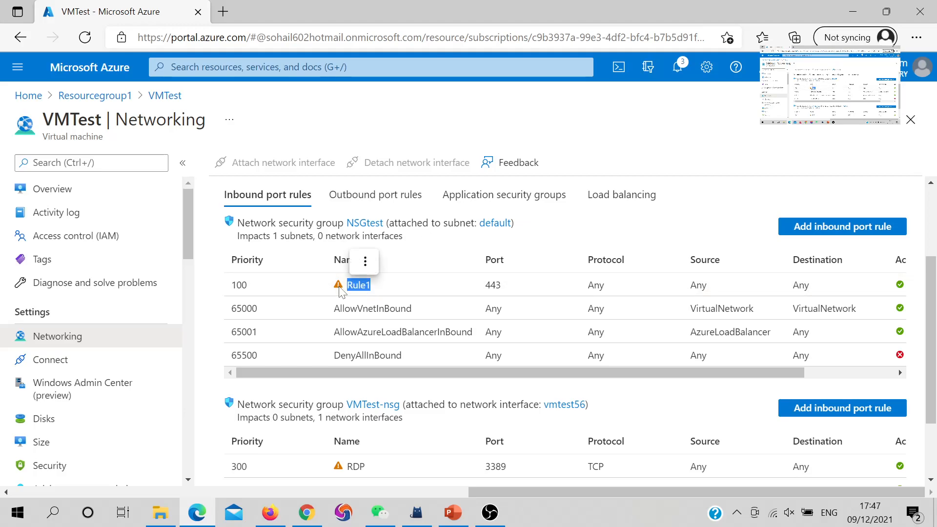
pyautogui.scroll(-2, 550, 293)
pyautogui.scroll(1, 552, 293)
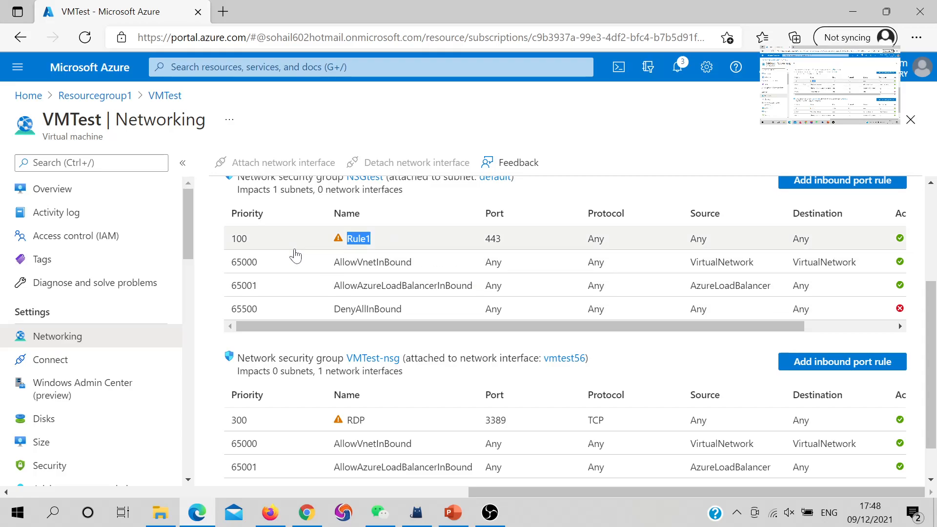
pyautogui.scroll(1, 731, 233)
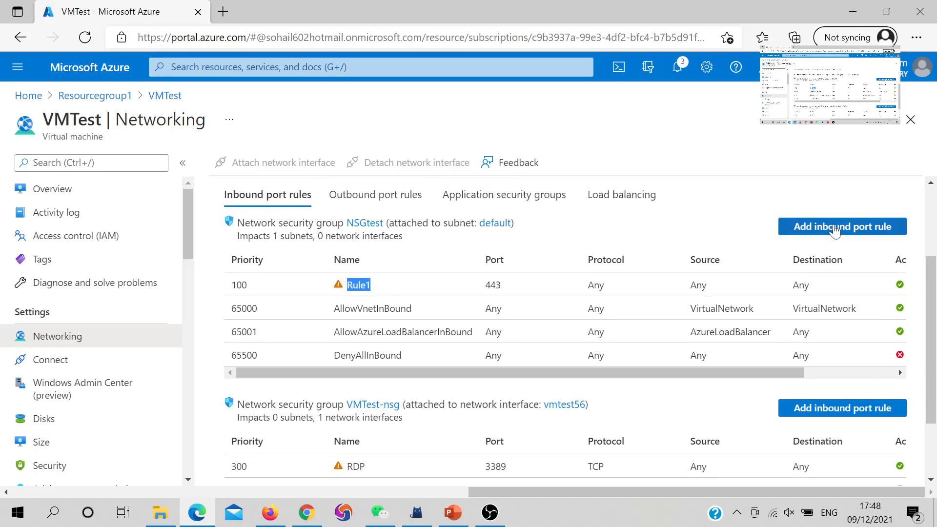
# Step: Start a new inbound security rule for NSGtest, try RDP as its destination port range and keep the destination as Any
pyautogui.click(834, 225)
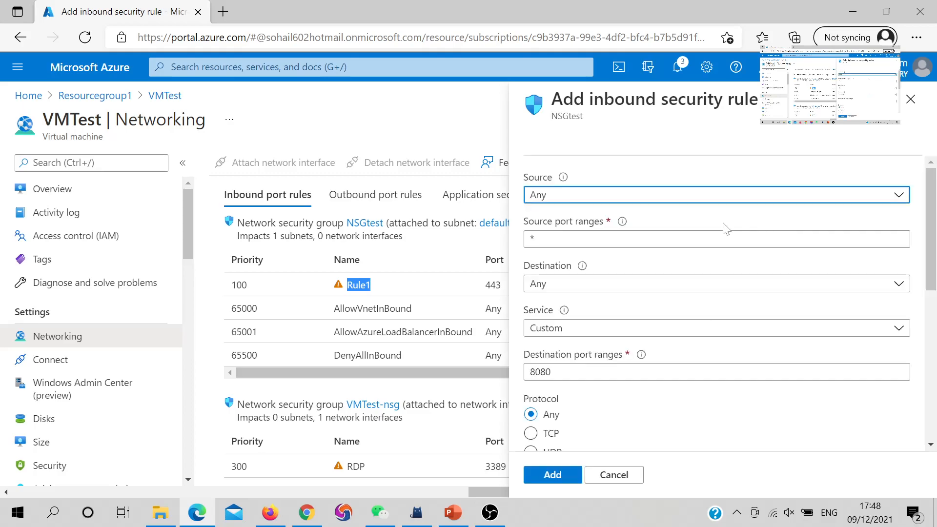
pyautogui.moveTo(560, 372); pyautogui.dragTo(472, 372)
pyautogui.write('RDP')
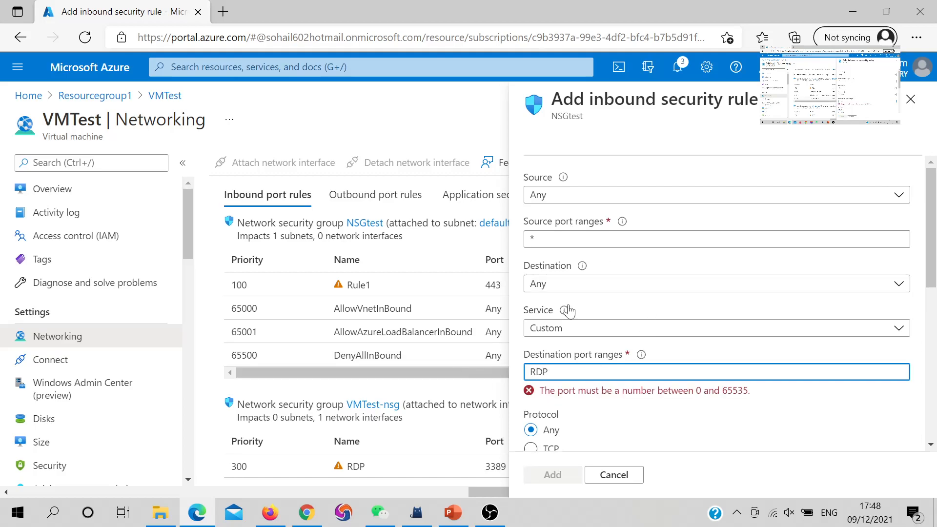
pyautogui.moveTo(565, 309)
pyautogui.hotkey('shift', 'Tab')
pyautogui.hotkey('shift', 'Tab')
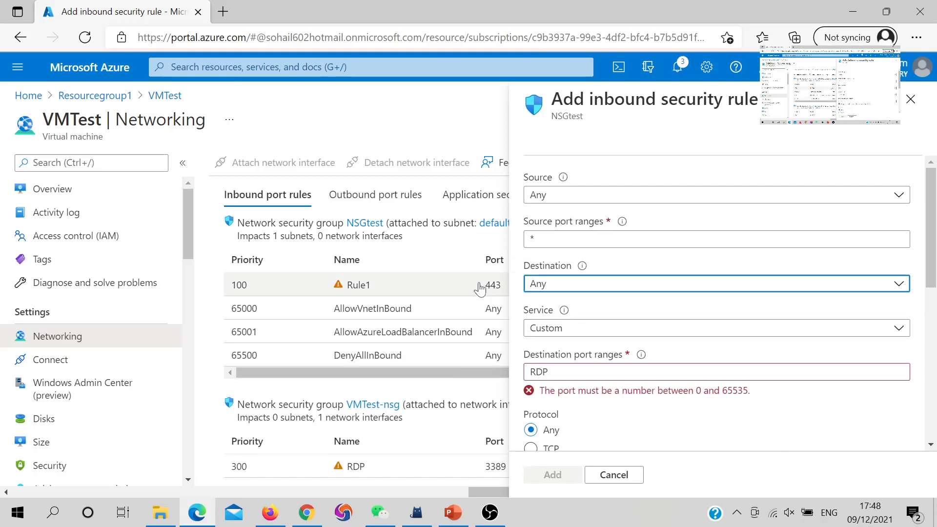
pyautogui.click(559, 283)
pyautogui.click(547, 304)
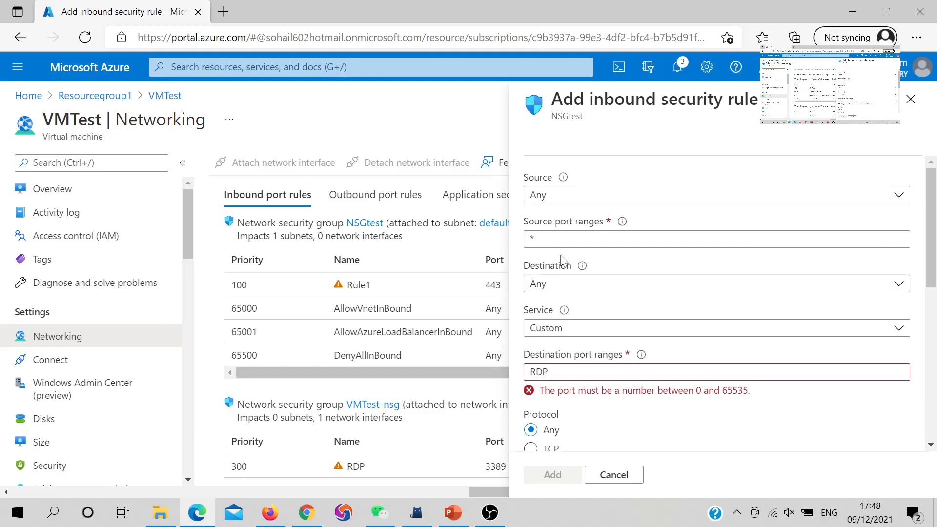
# Step: Set the destination port range to 3389, keep protocol Any and action Allow, and add the rule to NSGtest
pyautogui.click(547, 372)
pyautogui.hotkey('ctrl', 'a')
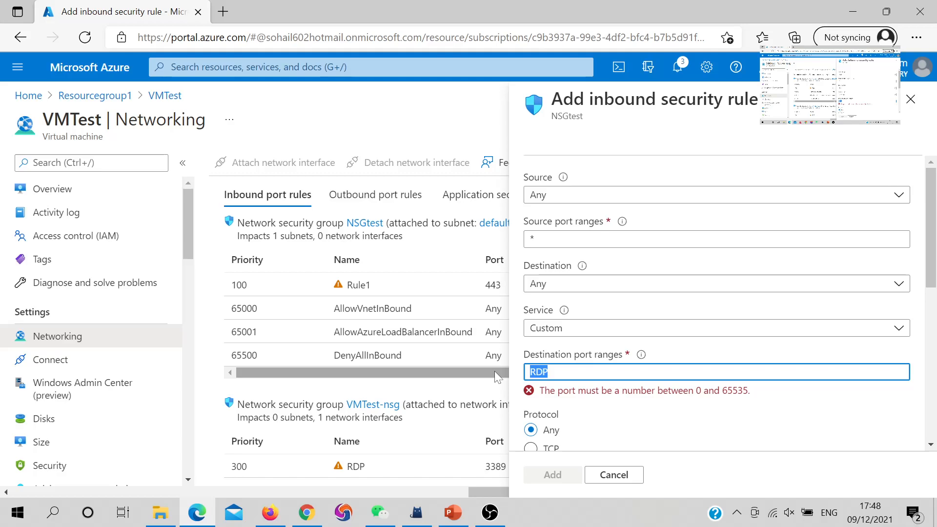
pyautogui.write('3389')
pyautogui.scroll(-2, 737, 322)
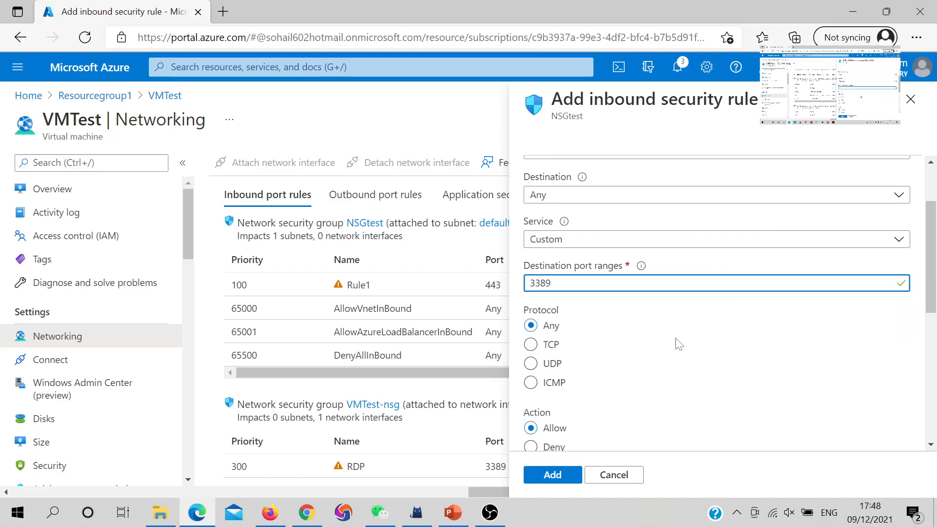
pyautogui.click(553, 479)
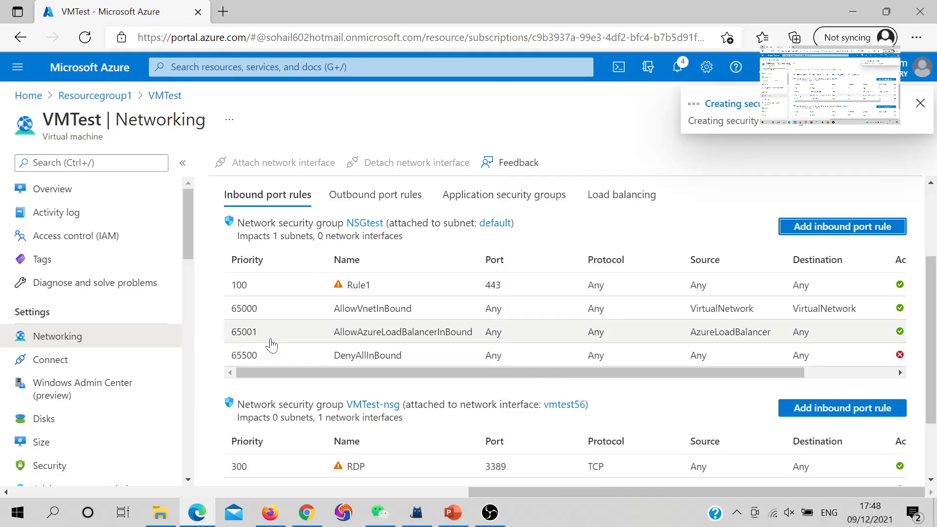
# Step: Reload VMTest's networking page and open the Port_8080 rule of NSGtest to review its settings
pyautogui.scroll(-1, 405, 348)
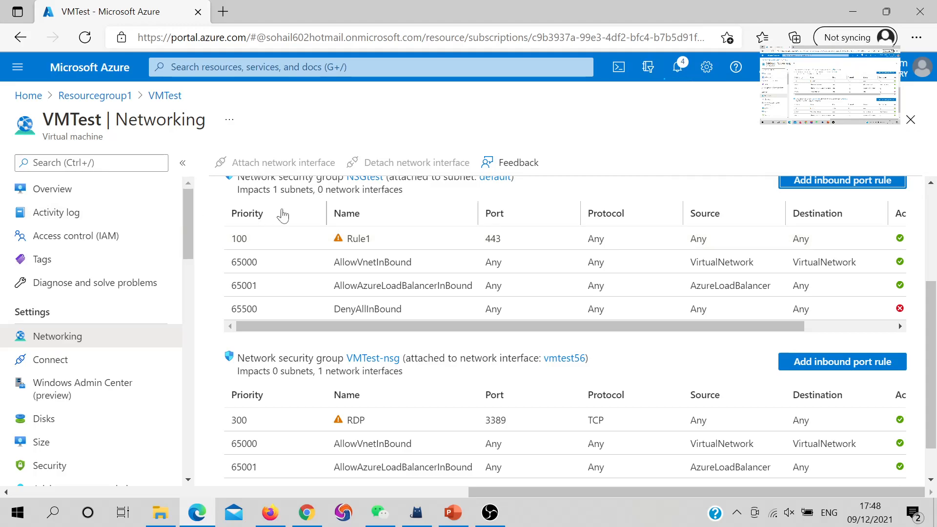
pyautogui.click(84, 37)
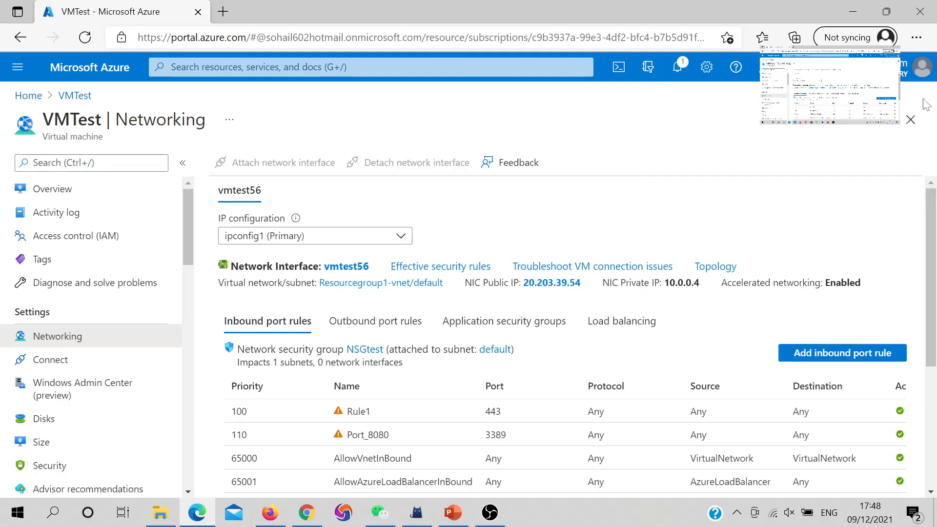
pyautogui.moveTo(389, 435); pyautogui.dragTo(349, 445)
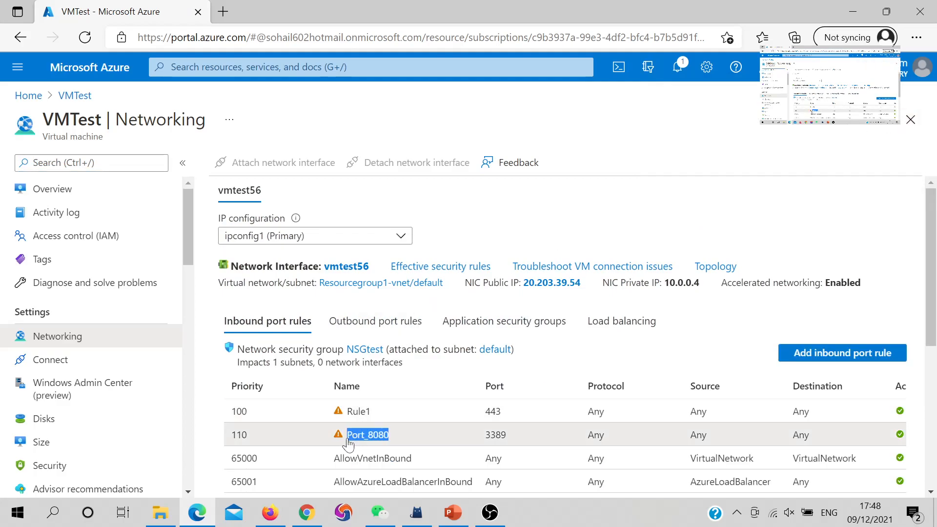
pyautogui.click(384, 445)
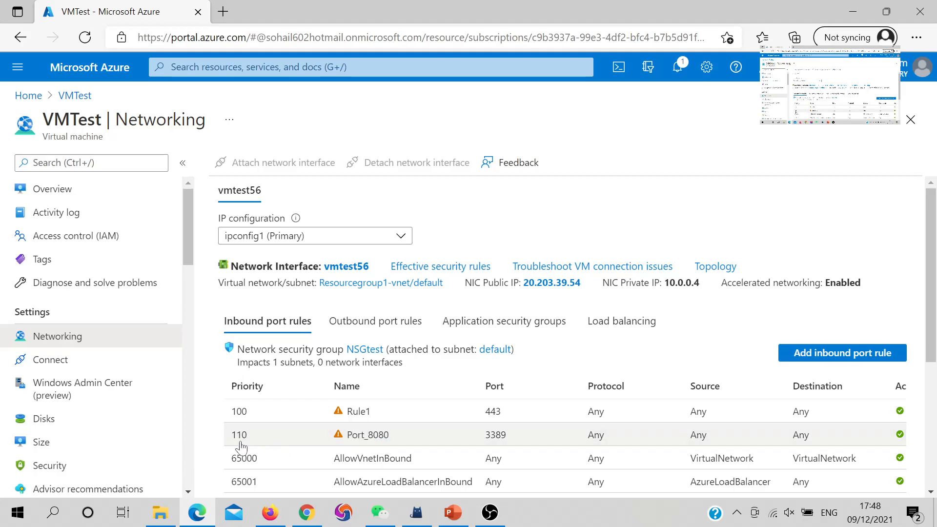
pyautogui.click(293, 442)
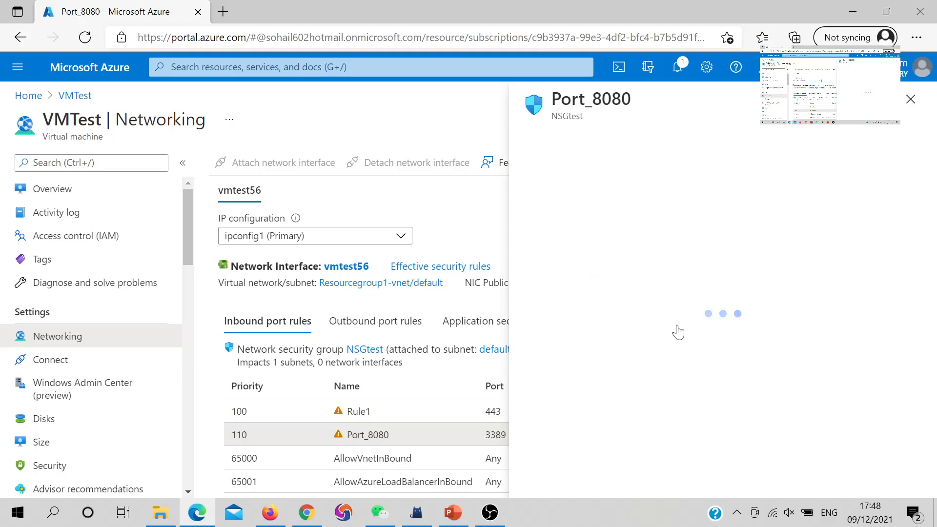
pyautogui.scroll(-3, 585, 374)
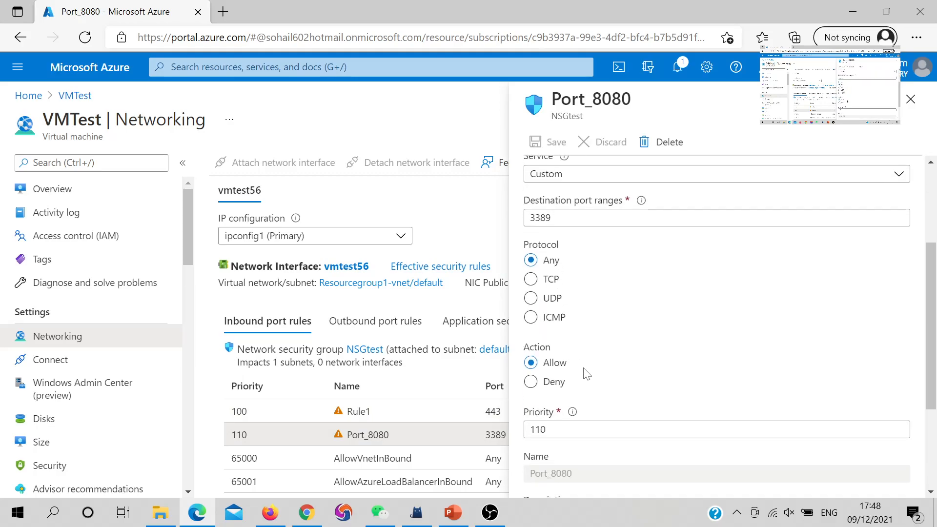
# Step: Review the remaining settings of the Port_8080 rule, close it and compare the inbound rules of NSGtest and VMTest-nsg
pyautogui.scroll(-3, 587, 373)
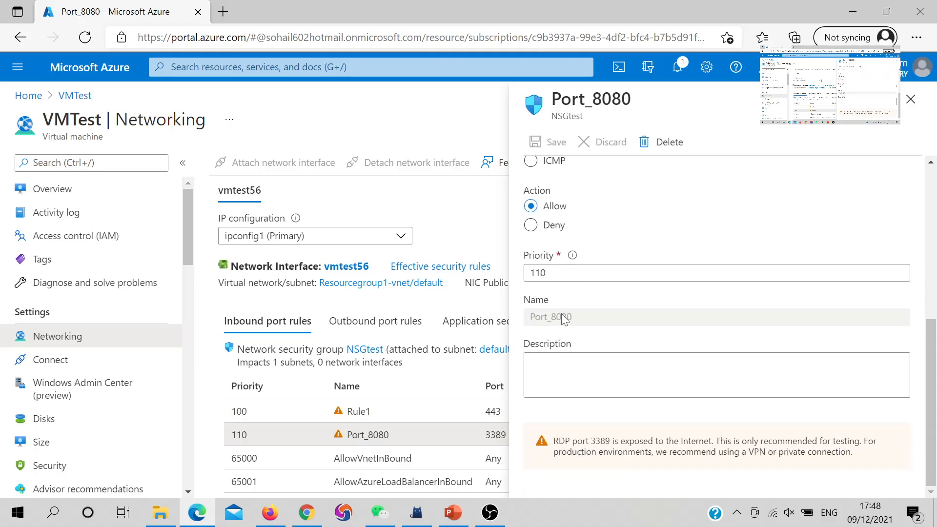
pyautogui.scroll(3, 586, 297)
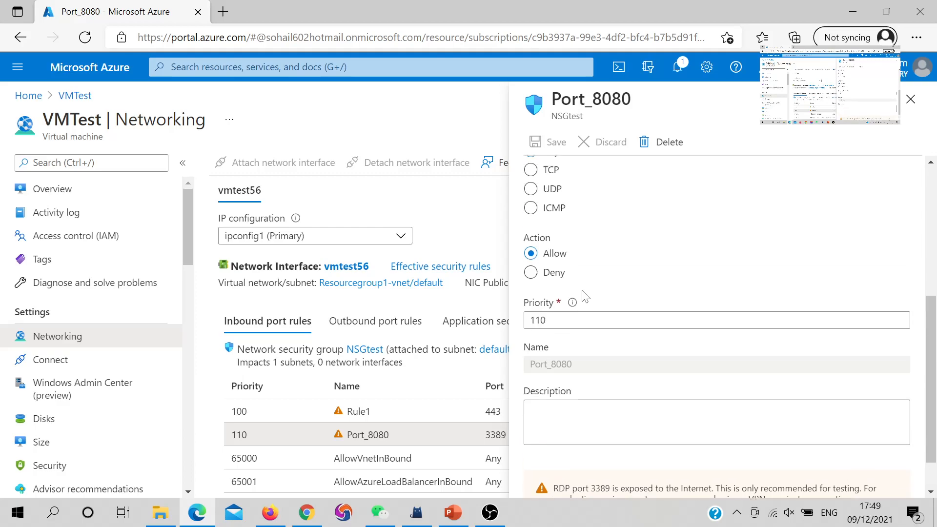
pyautogui.scroll(-3, 585, 296)
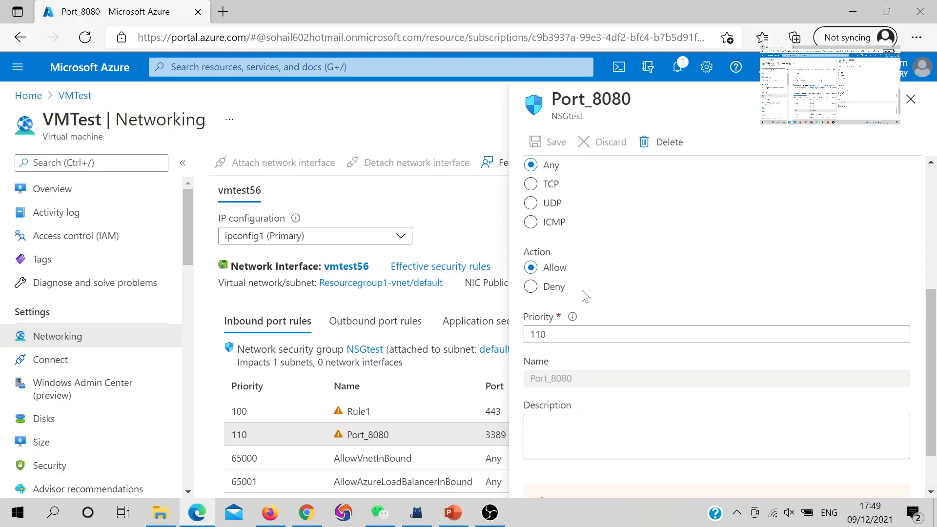
pyautogui.scroll(3, 586, 297)
pyautogui.scroll(3, 586, 297)
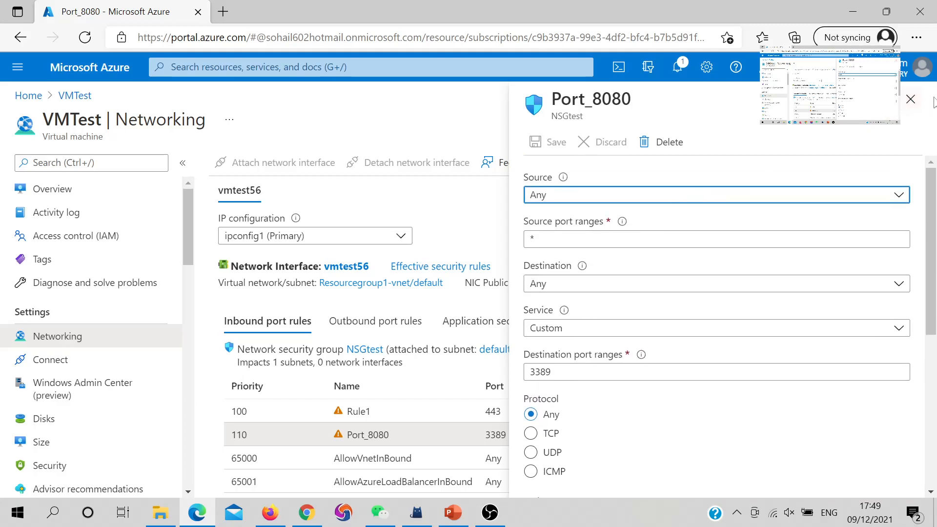
pyautogui.click(911, 100)
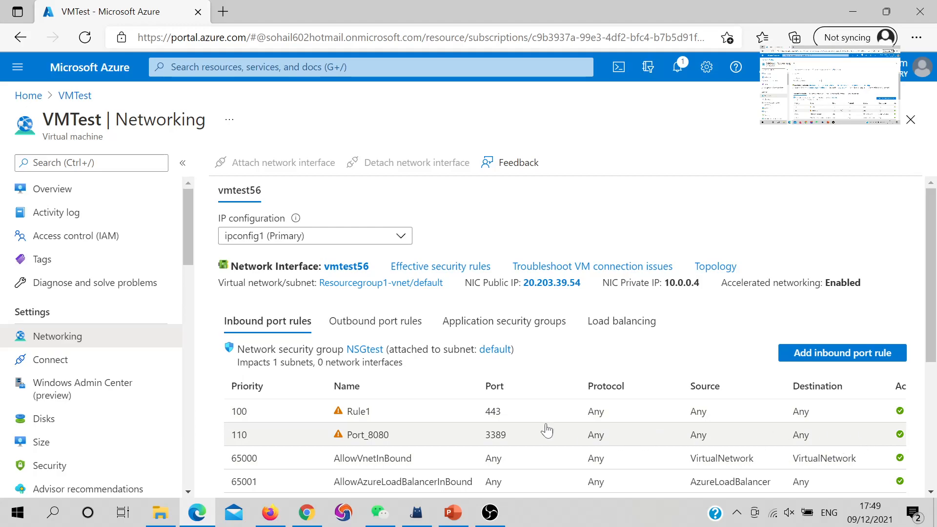
pyautogui.scroll(-1, 522, 404)
pyautogui.scroll(-4, 523, 404)
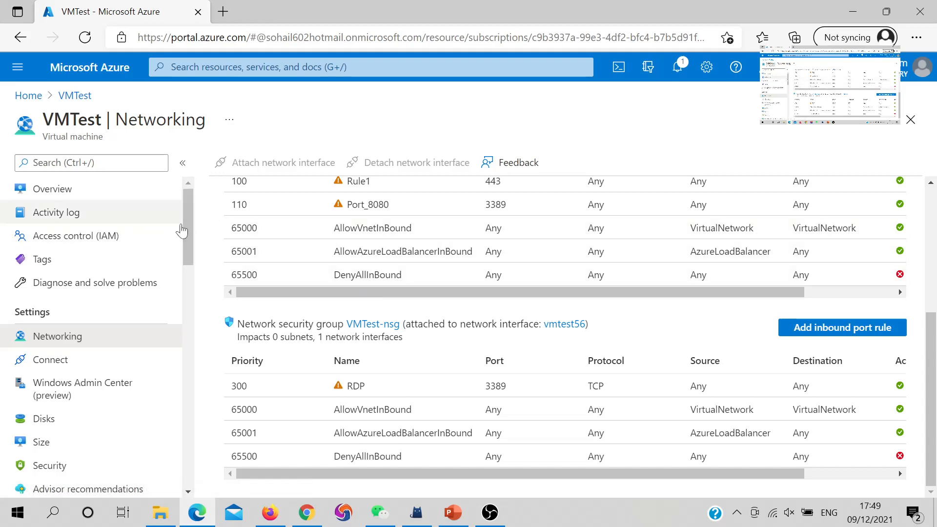
# Step: Open NSGtest from the list of network security groups and check its security rules and associated subnets
pyautogui.click(74, 96)
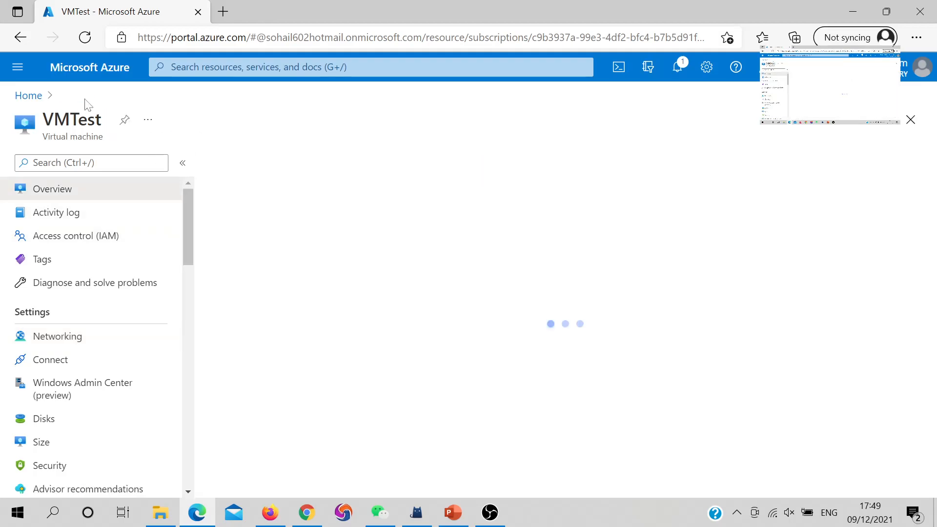
pyautogui.click(34, 97)
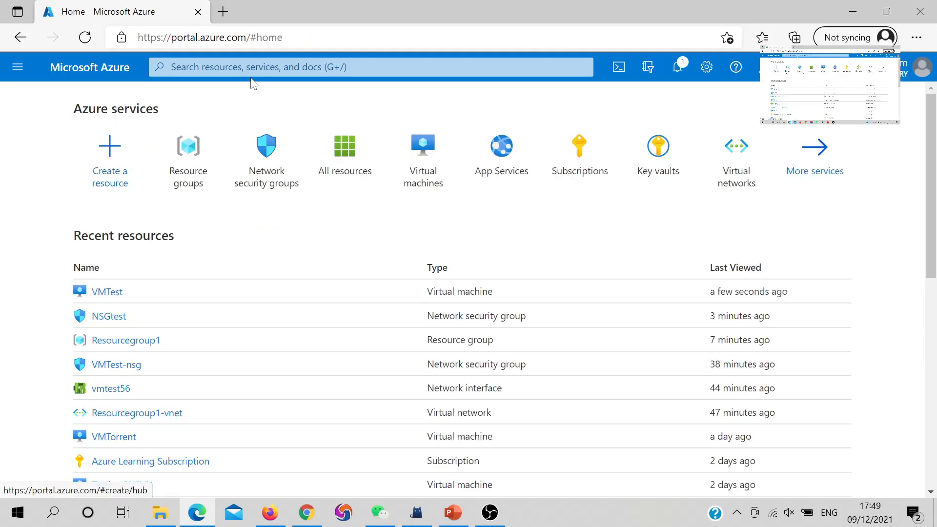
pyautogui.click(279, 175)
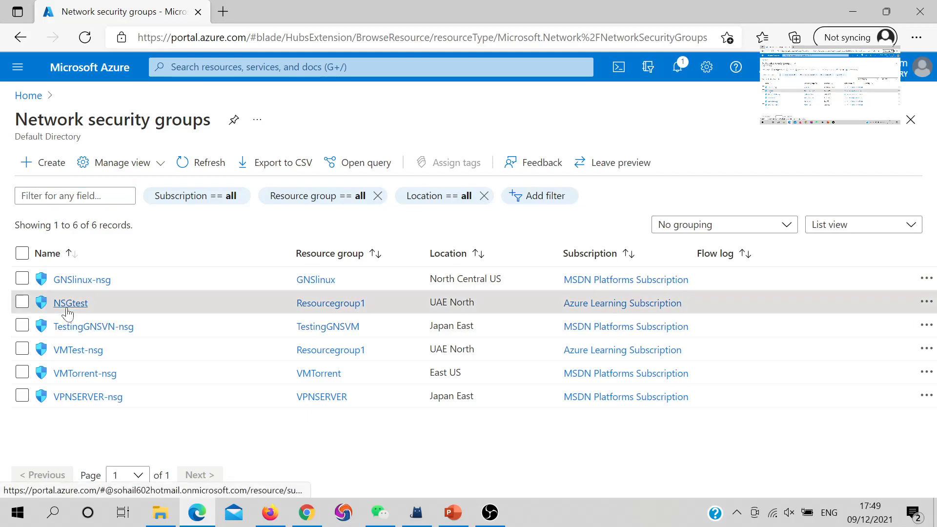
pyautogui.click(69, 304)
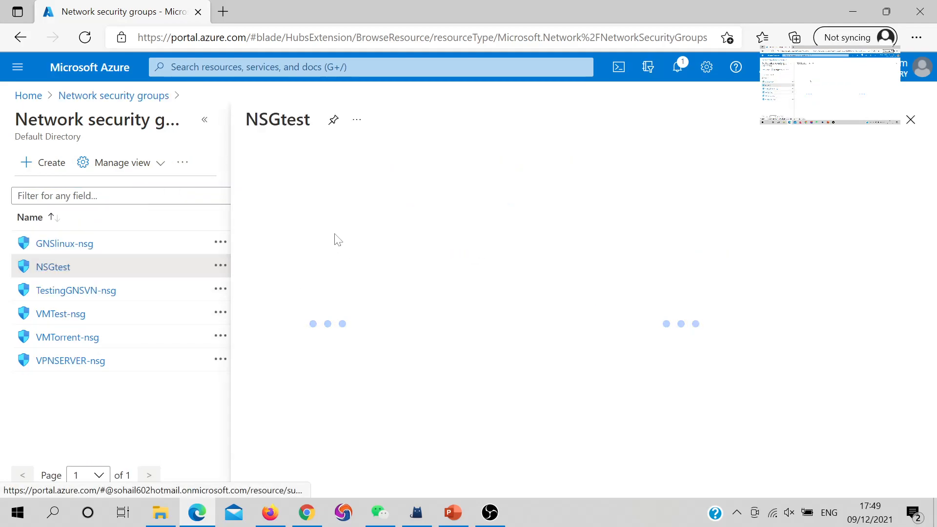
pyautogui.click(205, 121)
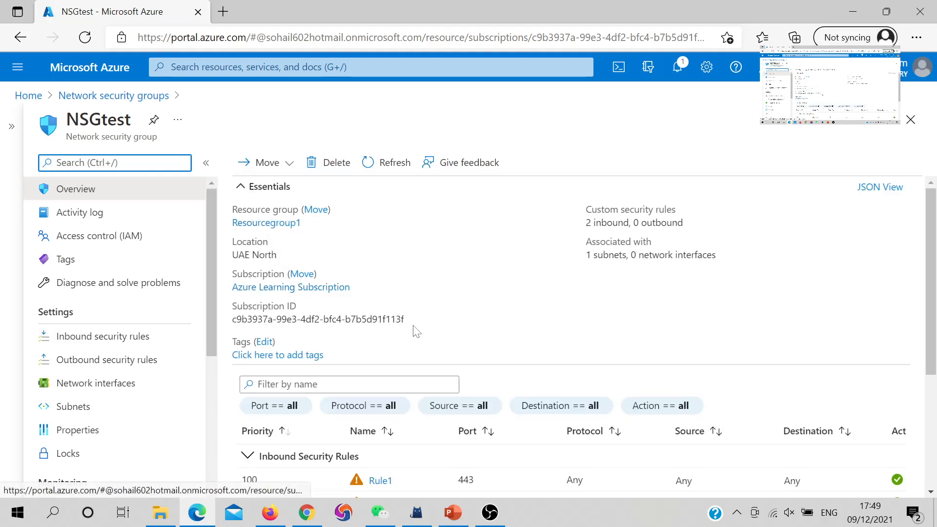
pyautogui.scroll(-1, 393, 333)
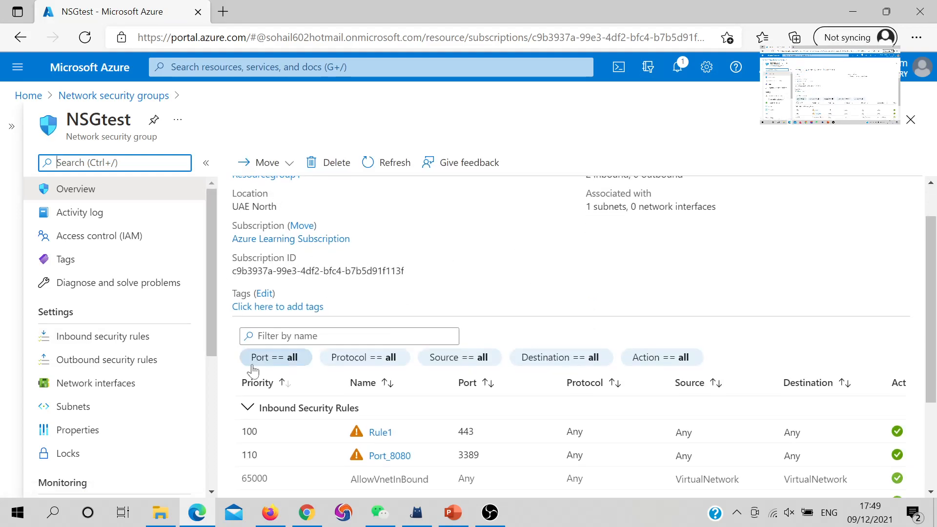
pyautogui.click(111, 406)
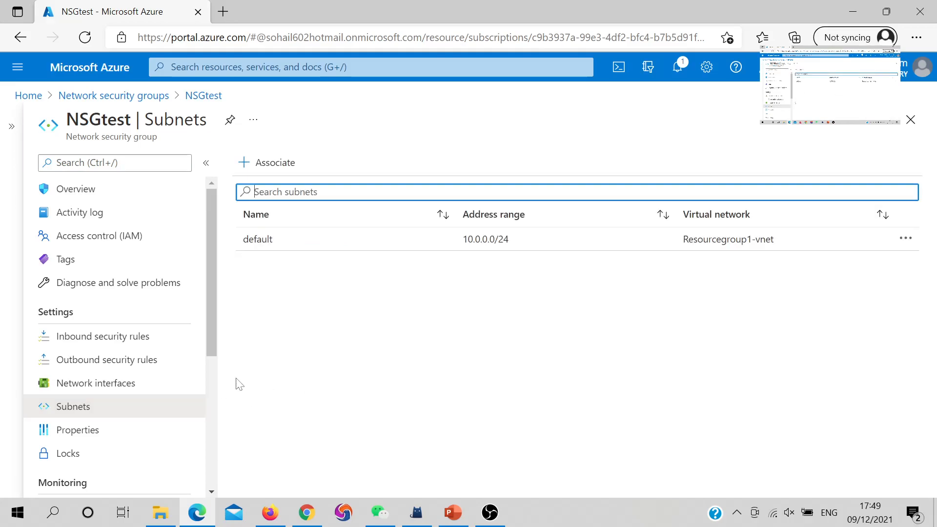
pyautogui.click(84, 196)
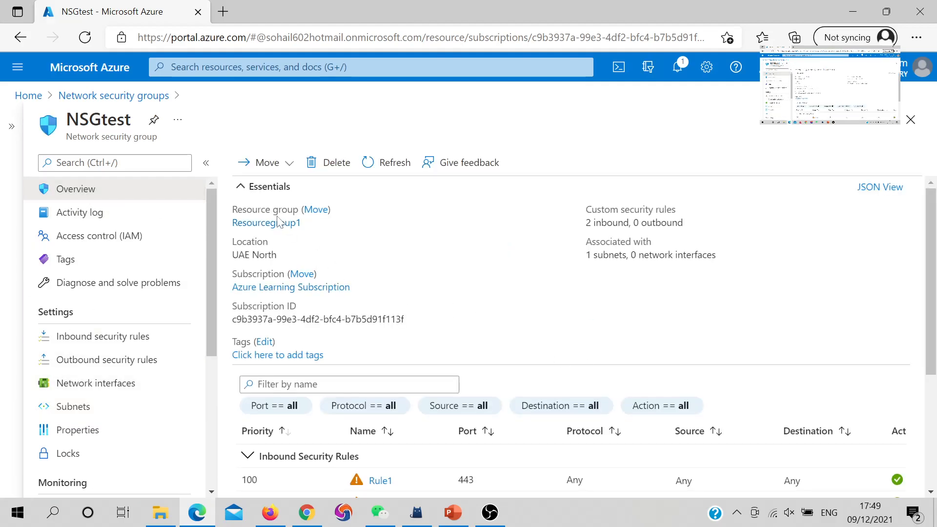
# Step: Open the resource visualizer of Resourcegroup1 and move the vmtest-nsg node up beside the vmtest56 network interface to examine the connections
pyautogui.click(279, 222)
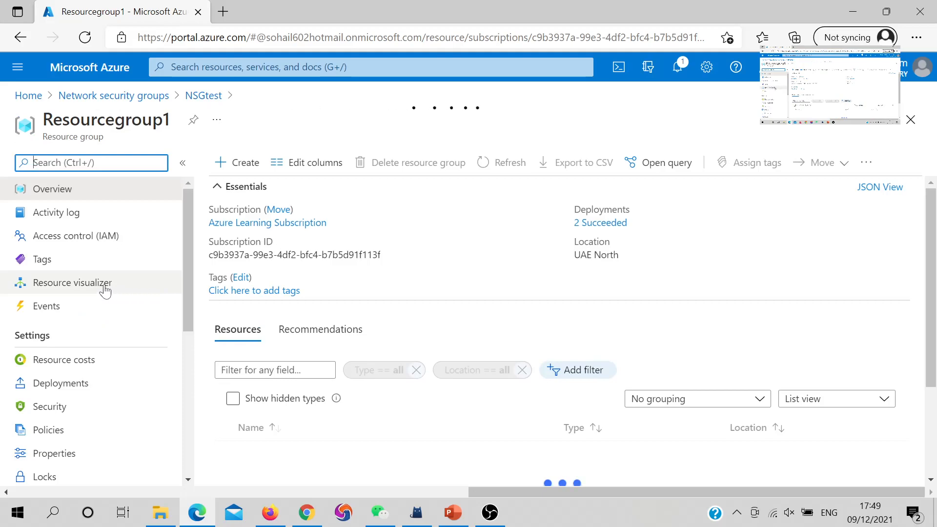
pyautogui.click(97, 291)
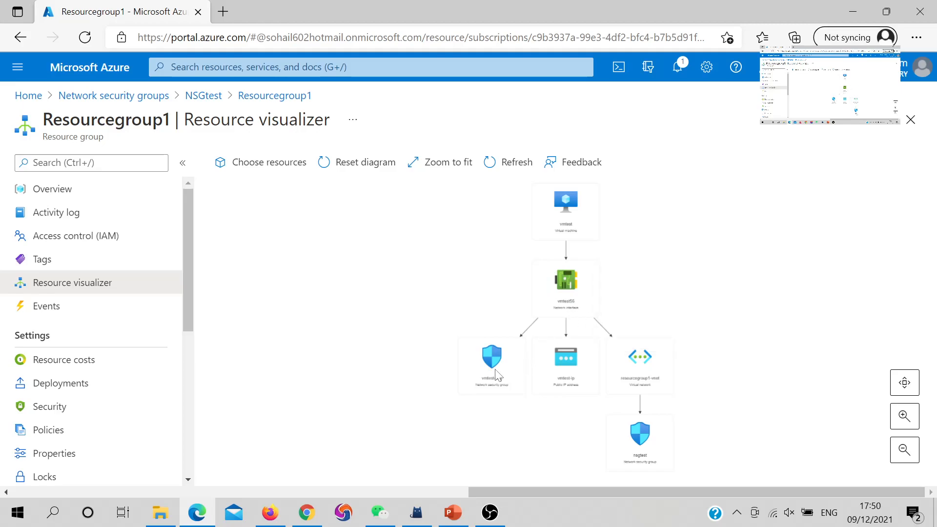
pyautogui.moveTo(492, 336); pyautogui.dragTo(488, 303)
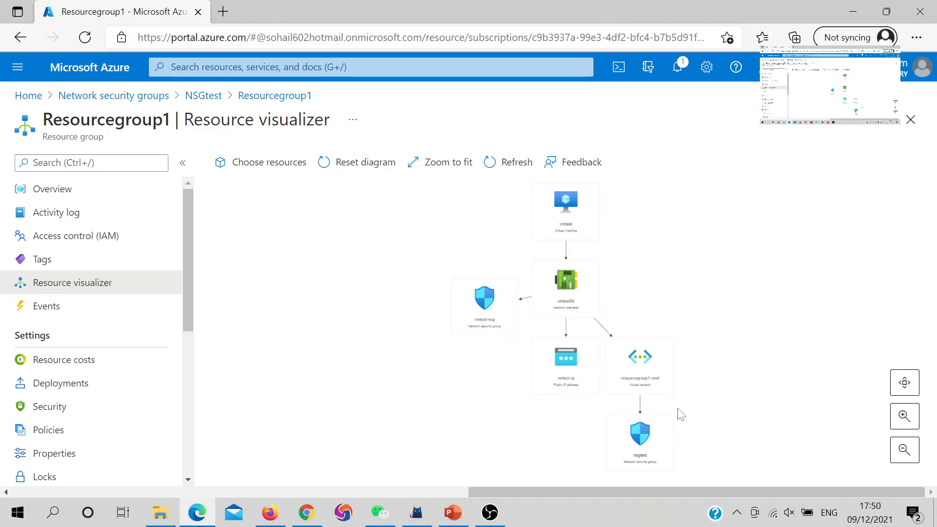
pyautogui.moveTo(643, 384)
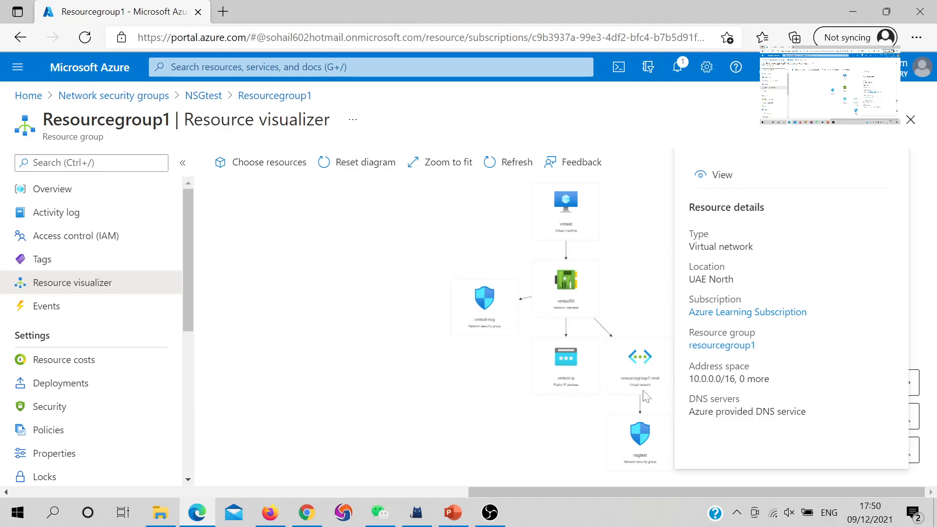
pyautogui.moveTo(648, 453)
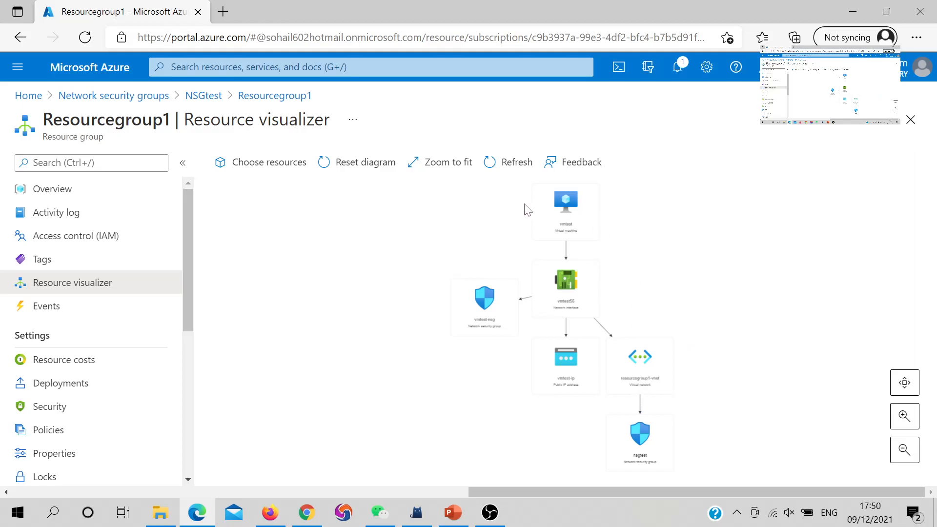
pyautogui.moveTo(547, 218)
pyautogui.moveTo(577, 299)
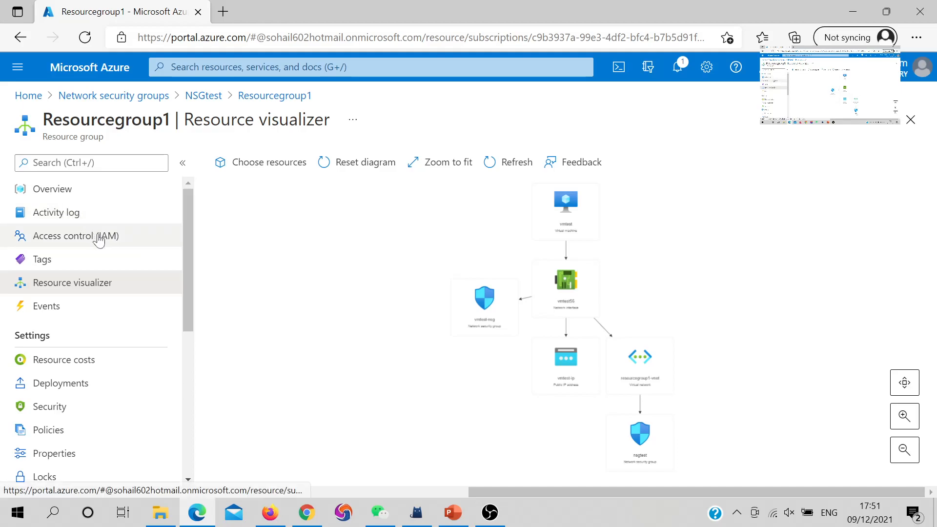
# Step: Leave the resource visualizer for the Resourcegroup1 overview and return to the NSGtest overview
pyautogui.moveTo(188, 210); pyautogui.dragTo(189, 390)
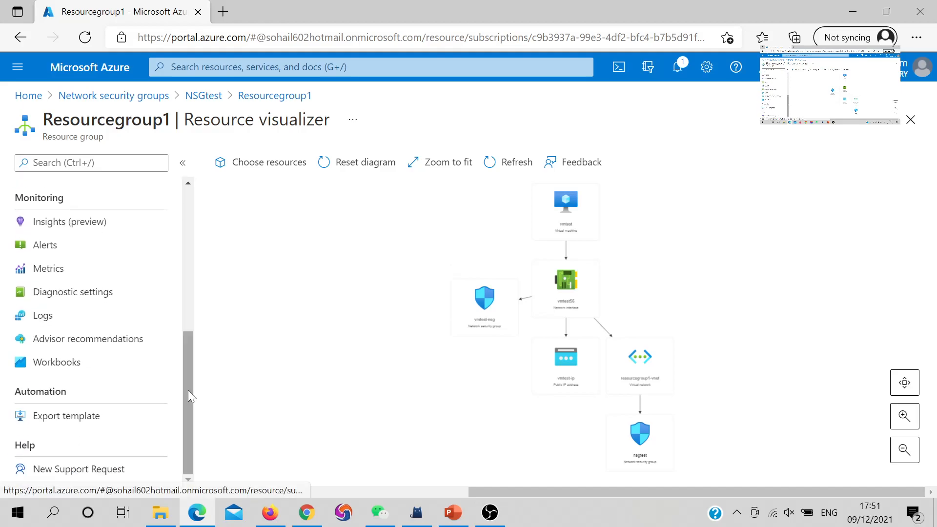
pyautogui.scroll(10, 98, 247)
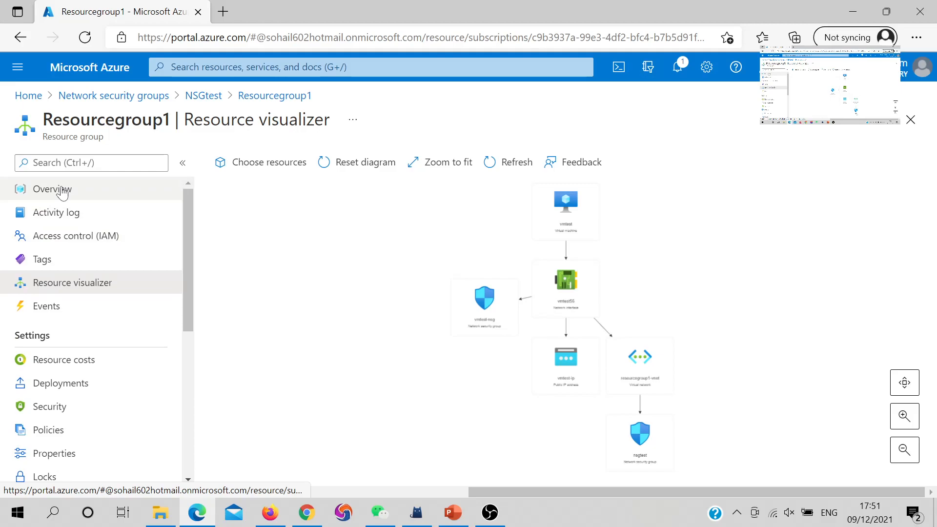
pyautogui.click(62, 192)
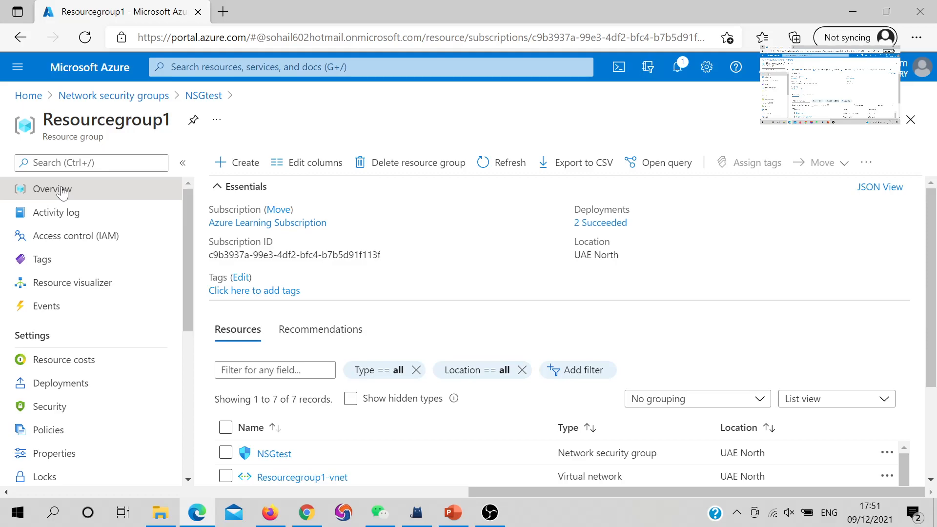
pyautogui.click(194, 99)
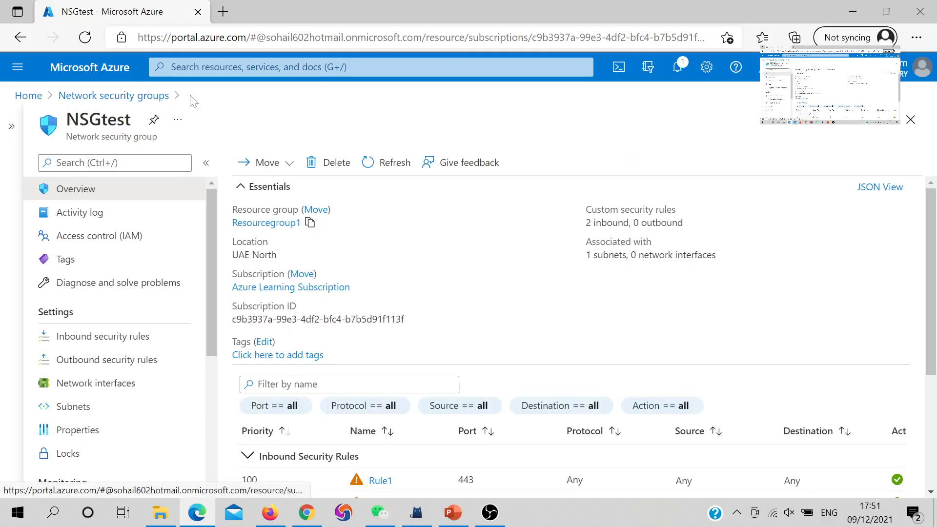